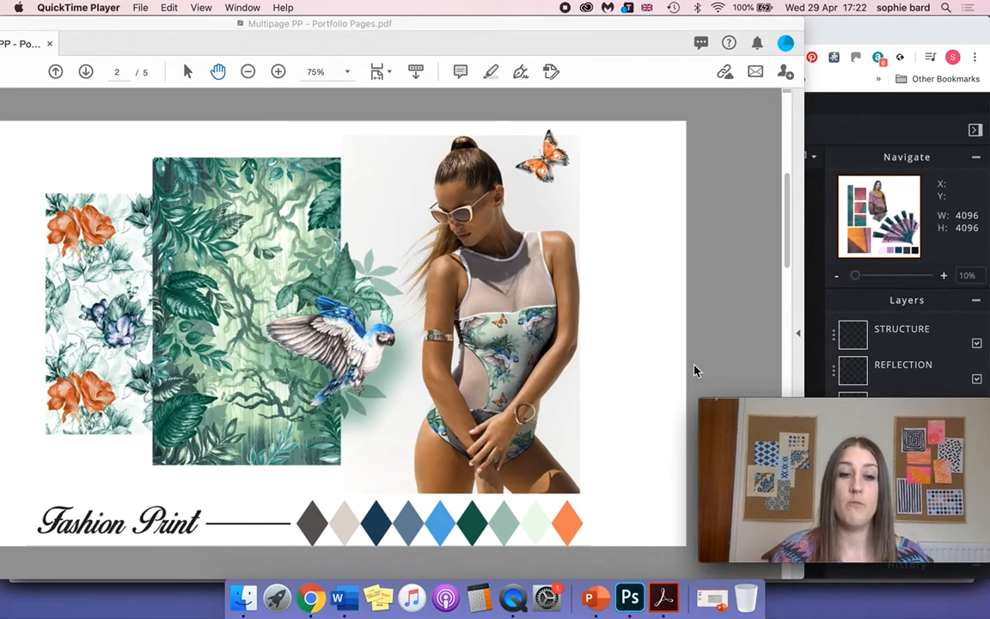
- Look through the Fashion Print example layouts on pages 2 to 5 of the portfolio PDF
mouse_move(745, 391)
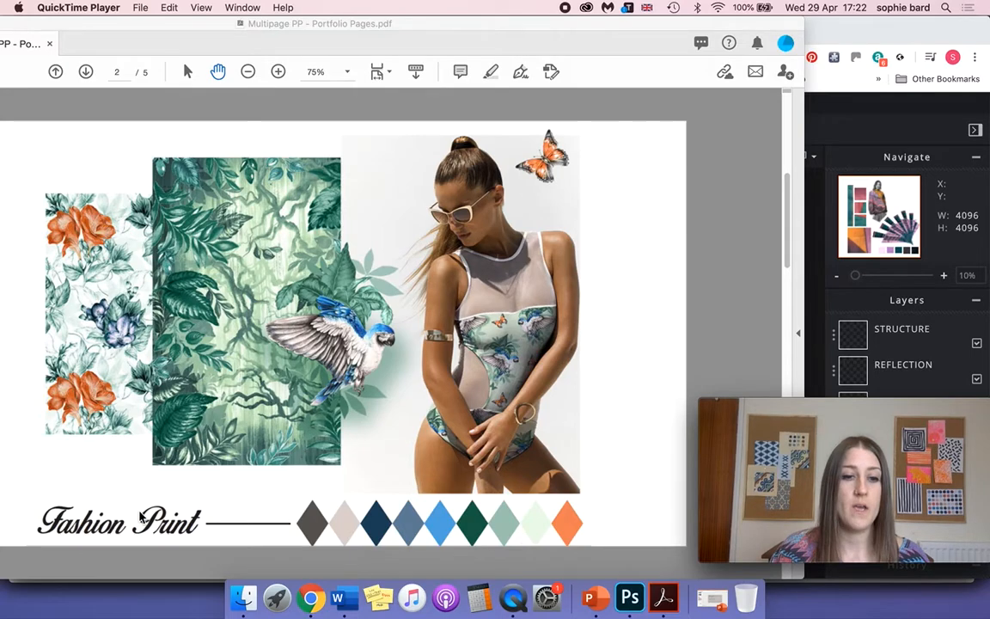
left_click(656, 374)
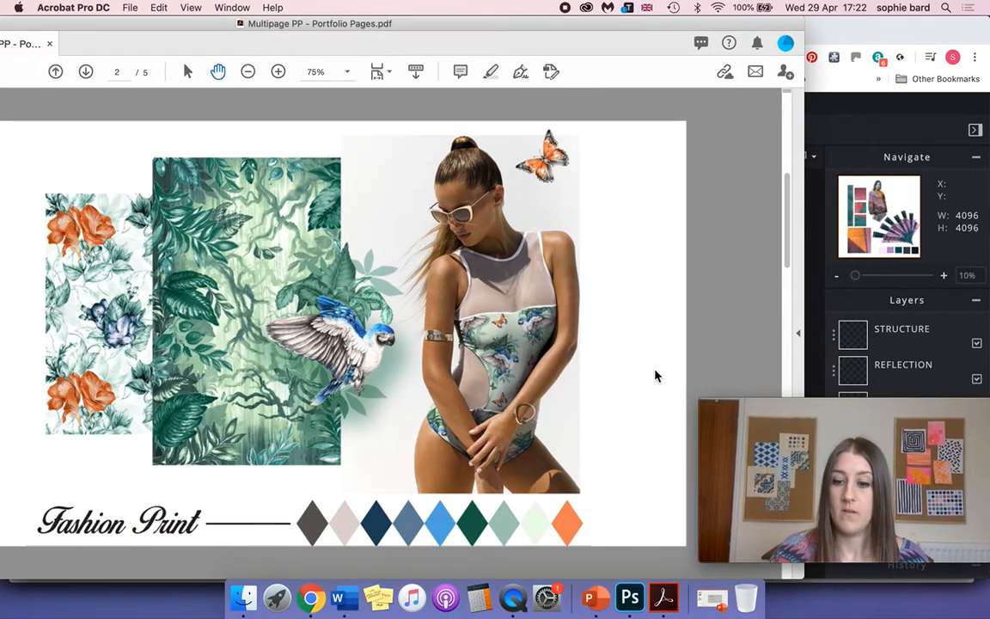
scroll(656, 371, "down", 3)
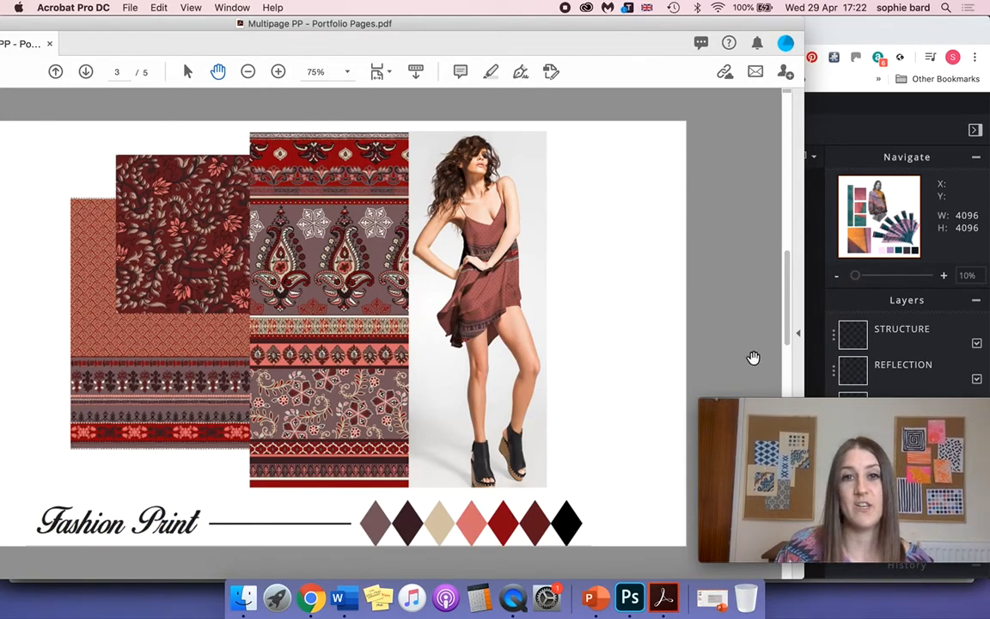
scroll(753, 358, "down", 2)
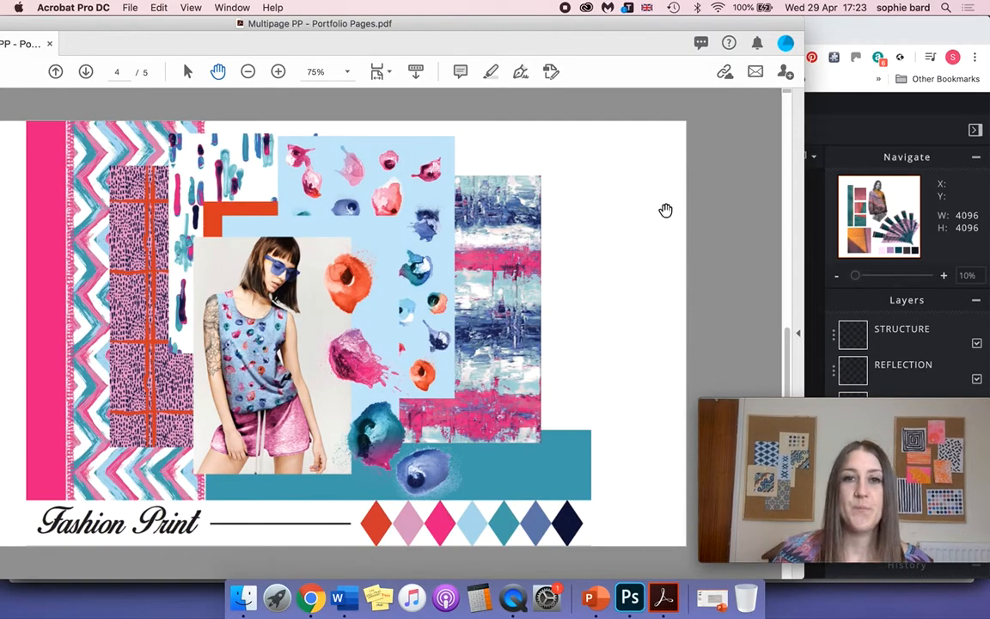
key("Right")
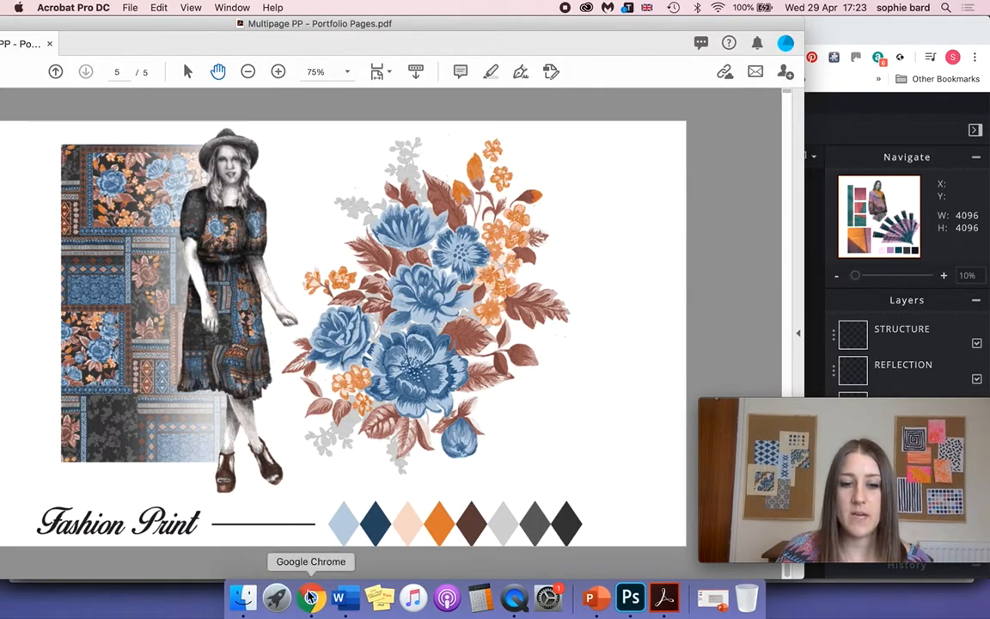
- Switch to Pixlr E in Chrome and start a new image named DESIGN LAYOUT 2
left_click(313, 598)
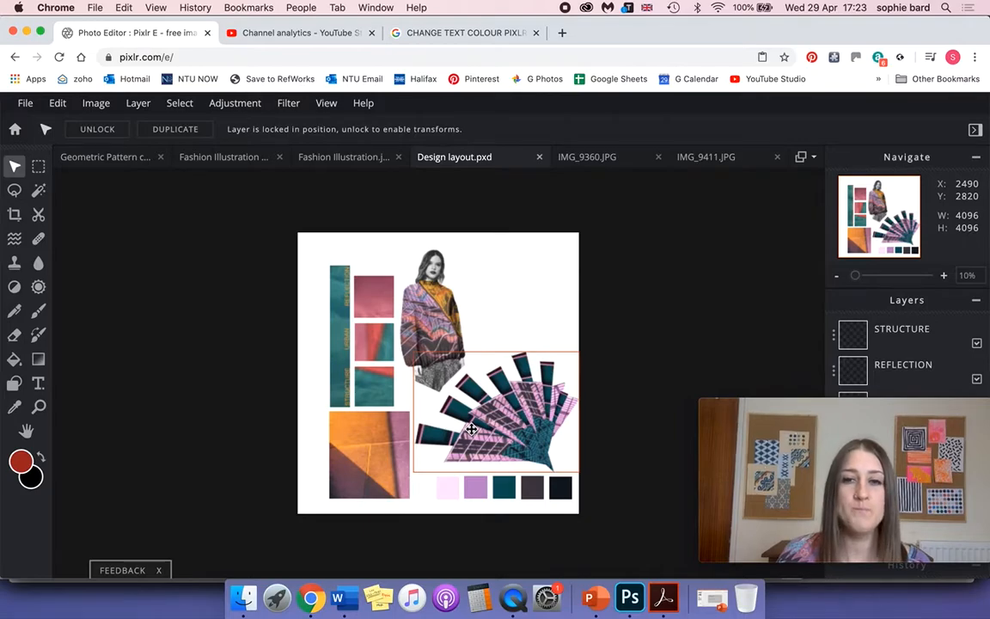
key("super+equal")
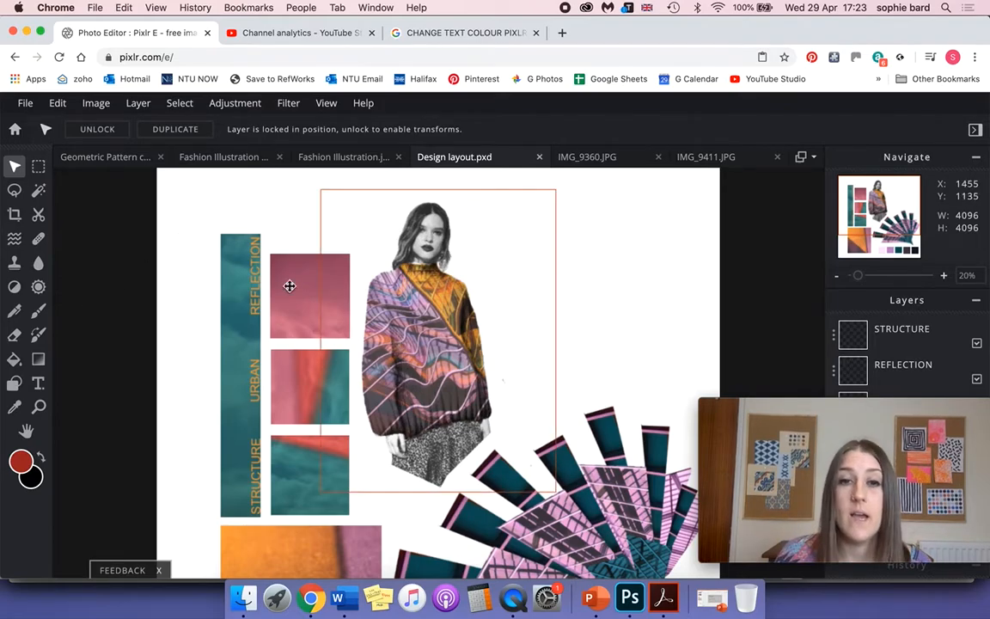
left_click(26, 104)
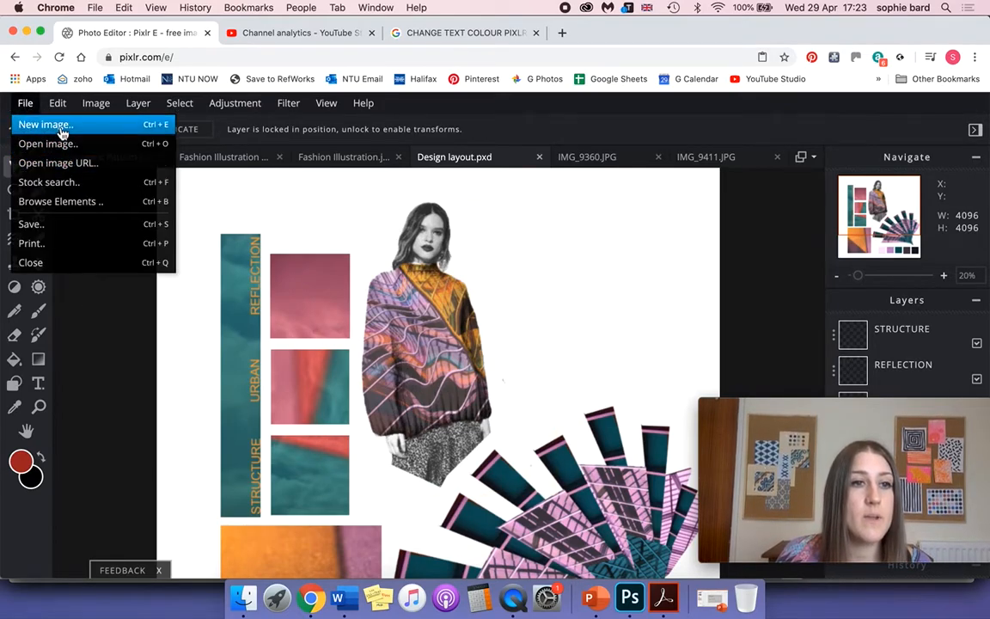
left_click(92, 125)
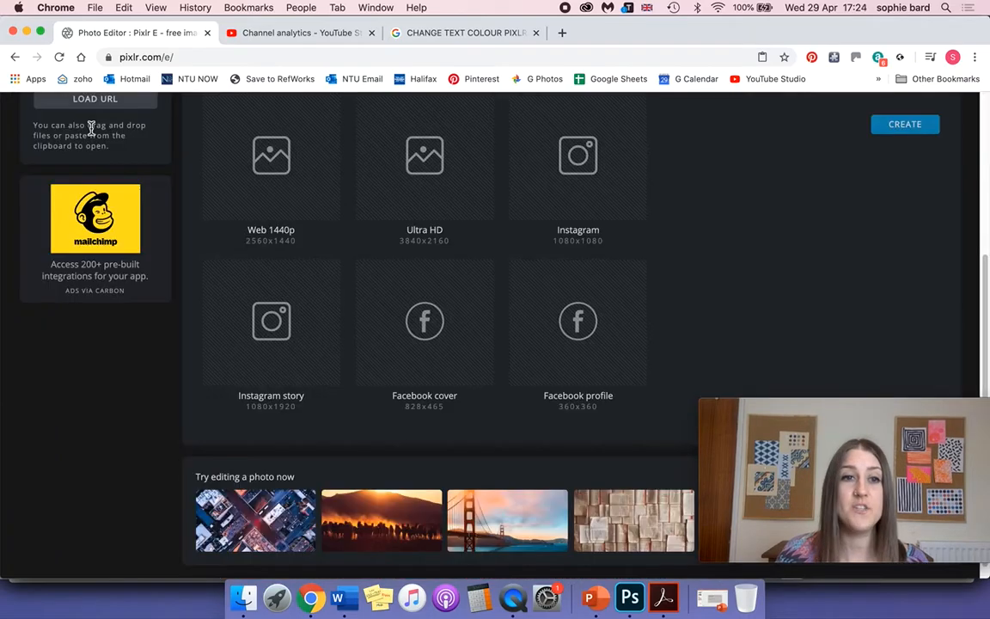
scroll(747, 185, "up", 5)
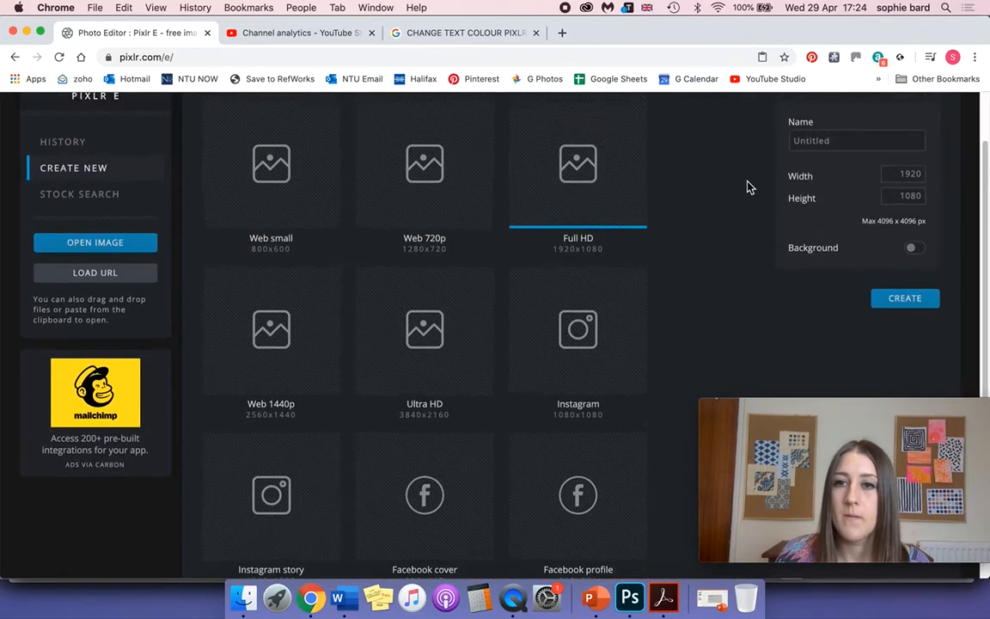
left_click(868, 214)
double_click(839, 214)
type("DESIGN LAY")
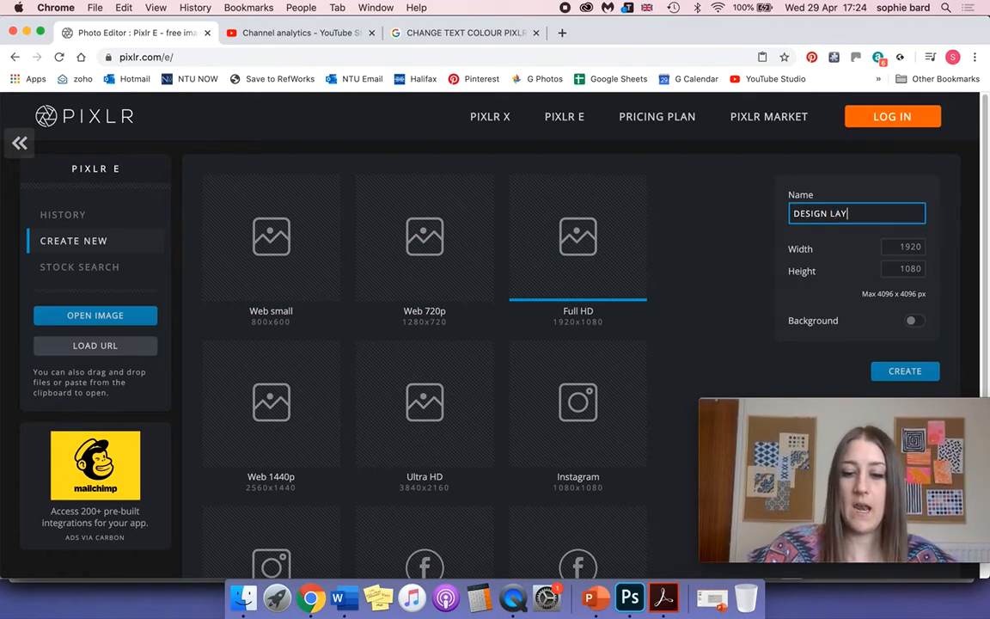
type("OUT 2")
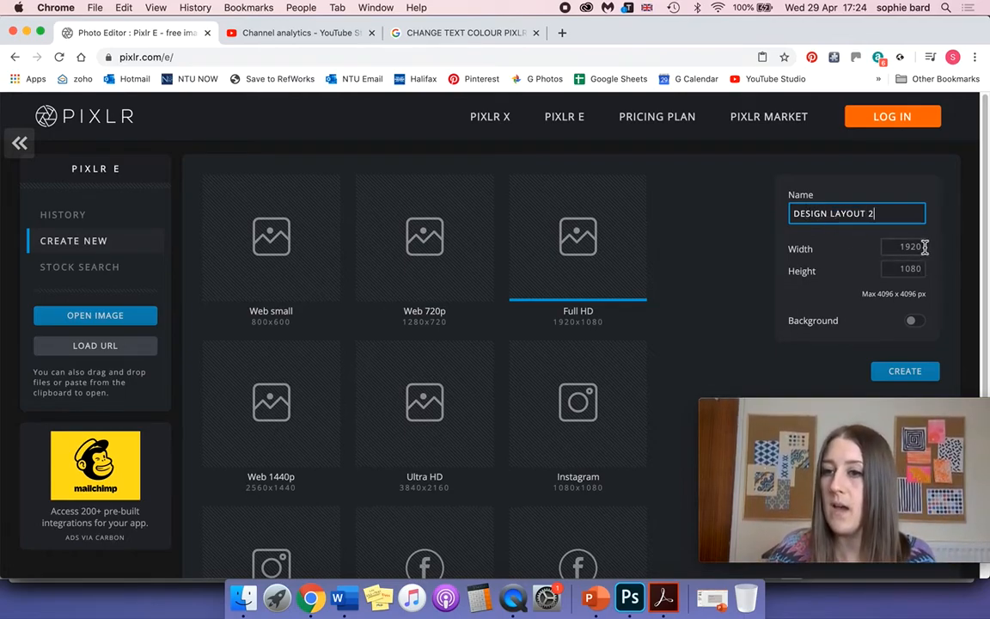
- Set the new image's width to 4096 px and its height to 2096 px
left_click(877, 248)
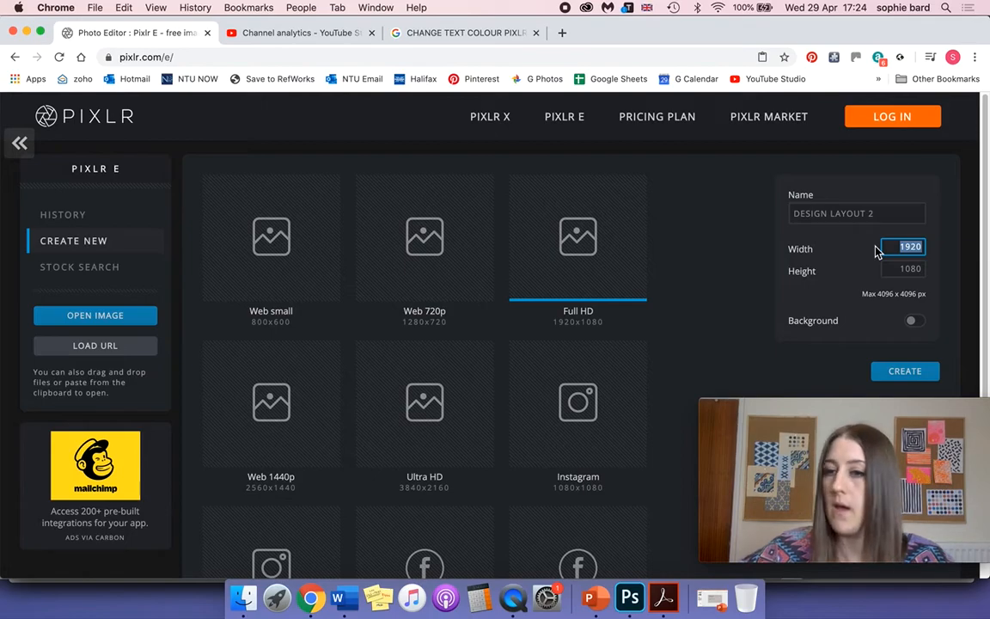
type("4096")
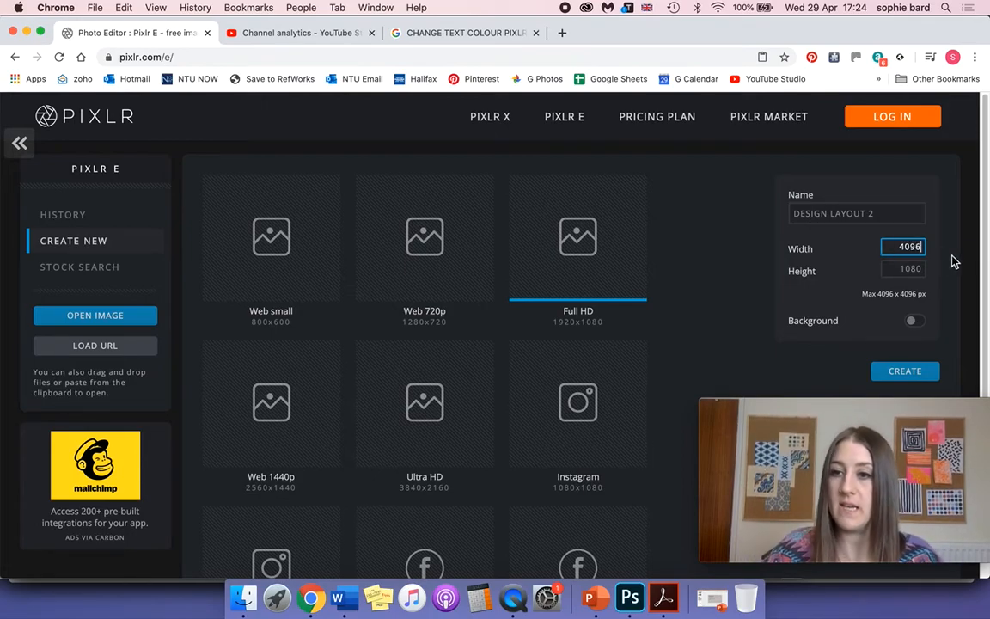
left_click(892, 268)
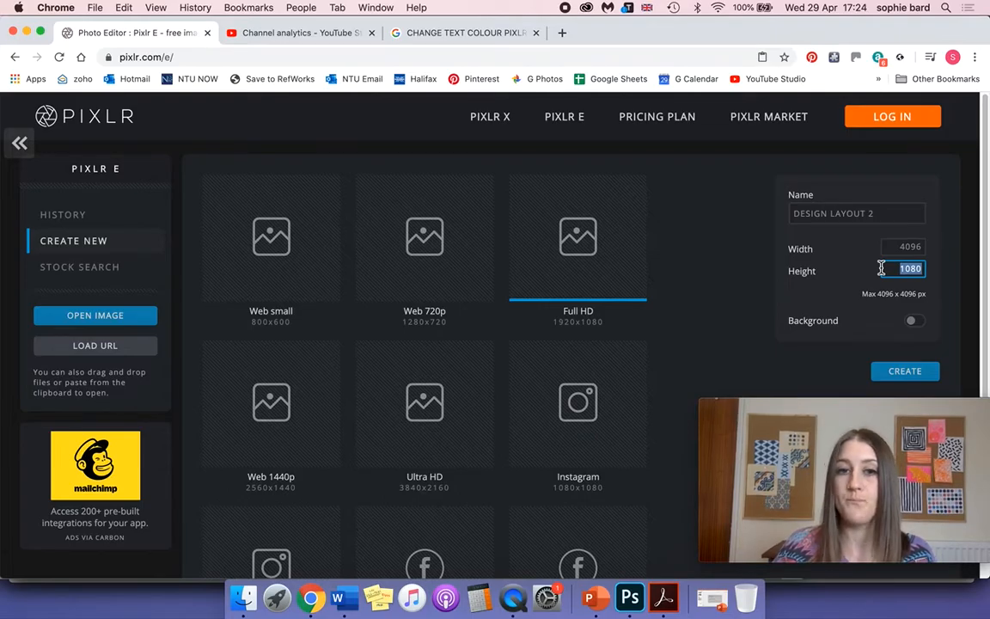
type("2096")
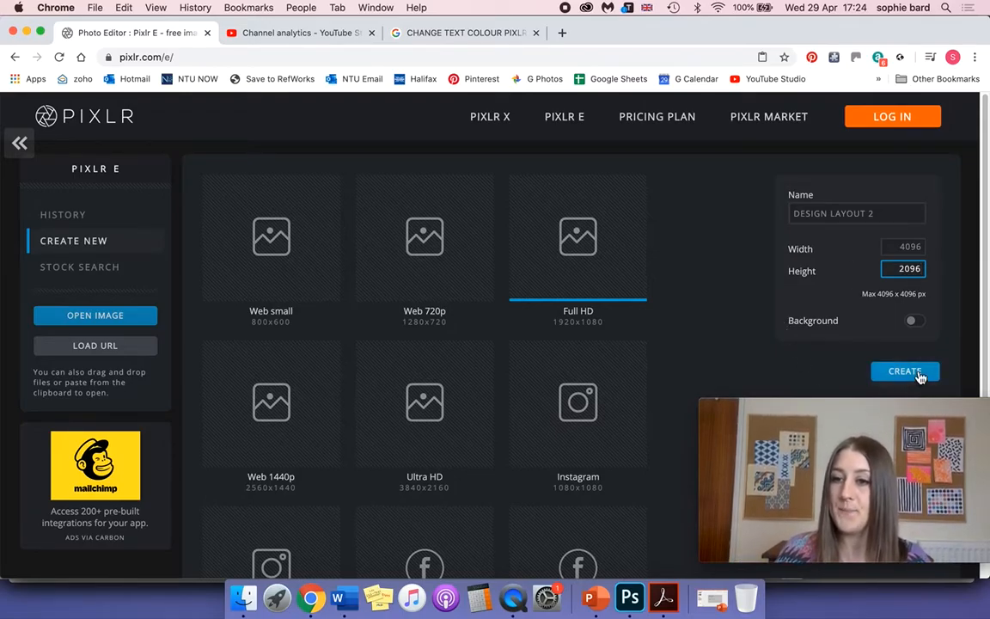
- Enable a white background (#FFFFFF) for the new image and create it
left_click(925, 319)
left_click(917, 324)
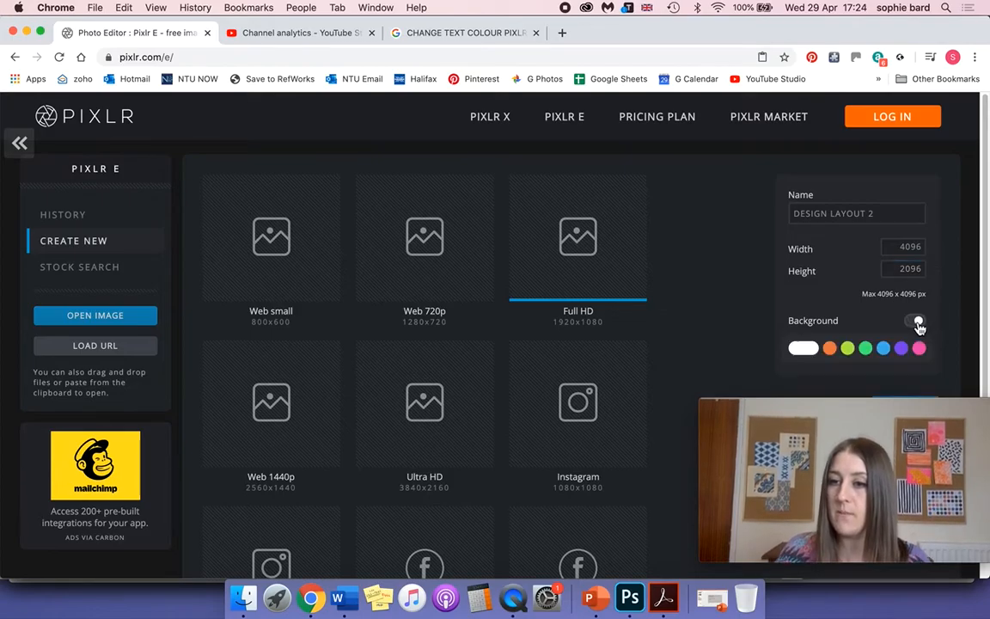
left_click(803, 349)
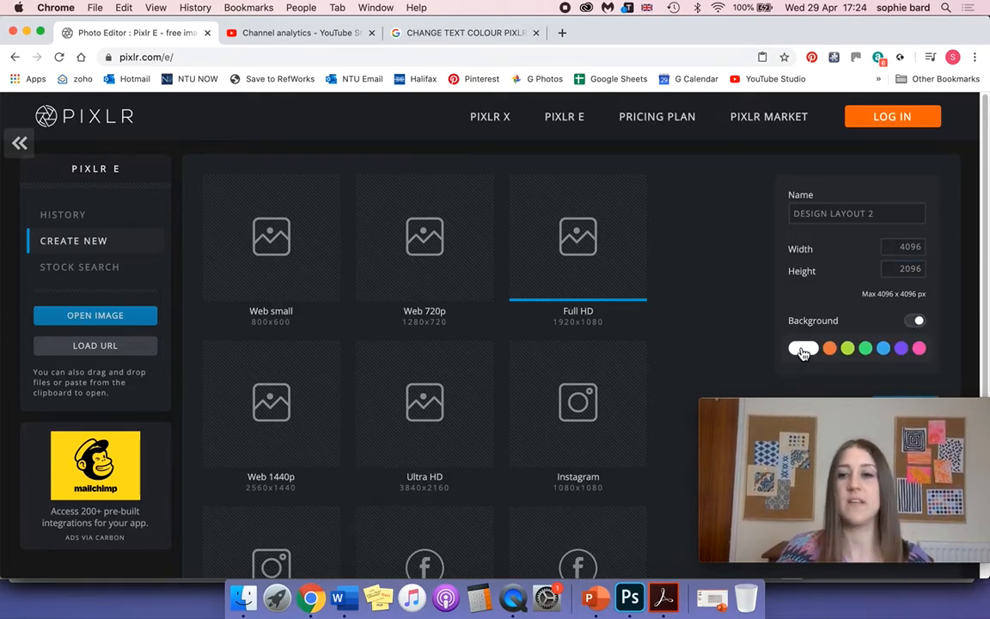
scroll(743, 347, "down", 4)
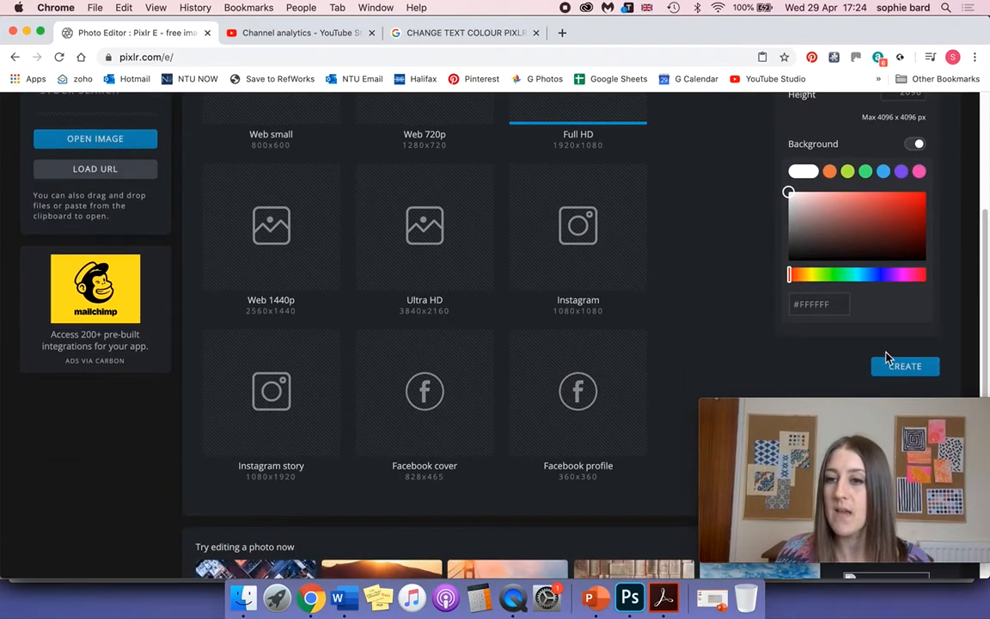
left_click(903, 368)
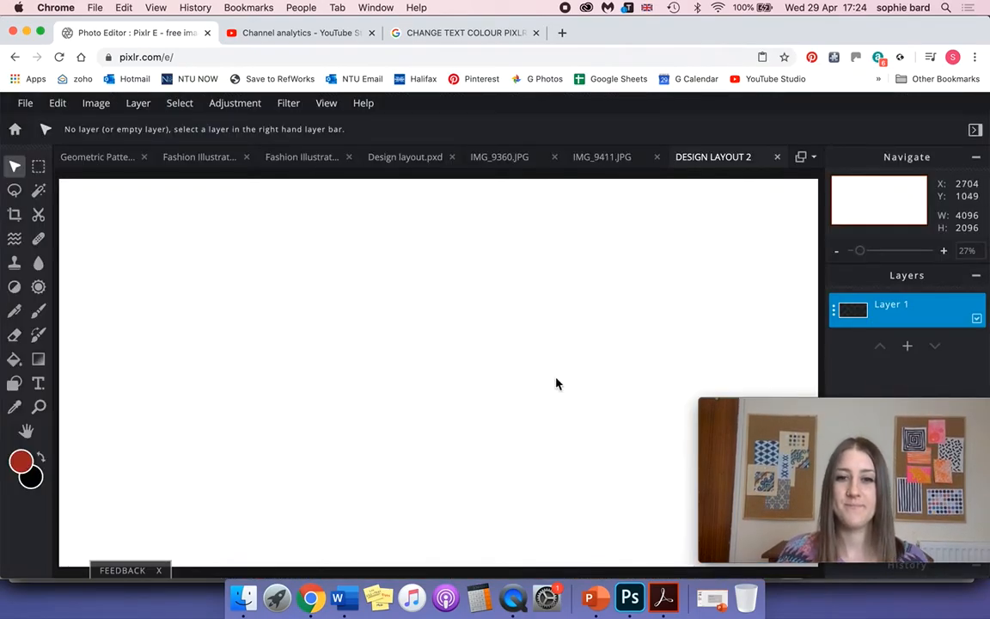
left_click(38, 406)
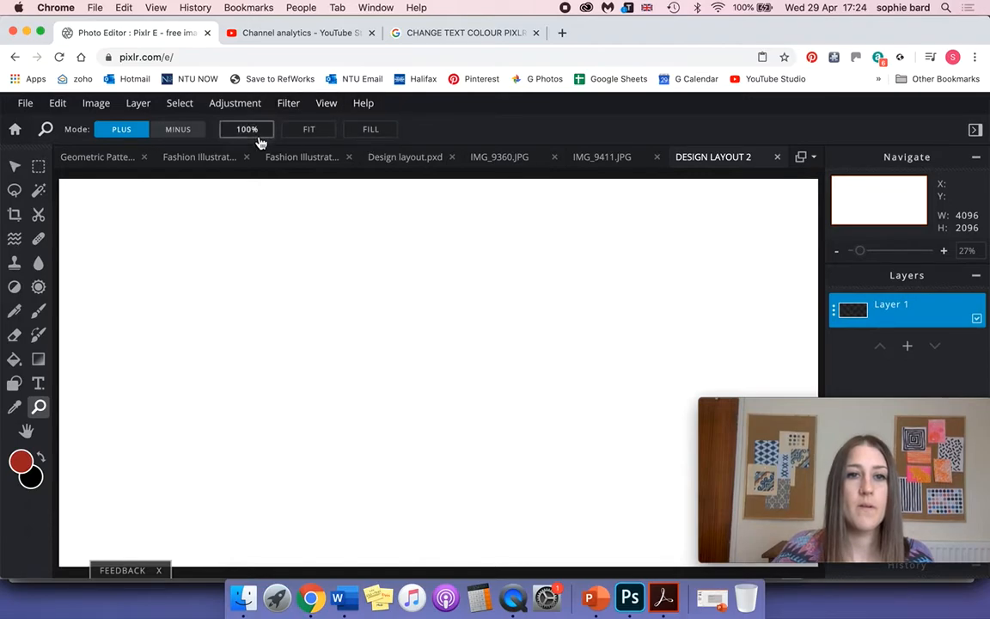
left_click(218, 306)
left_click(218, 307)
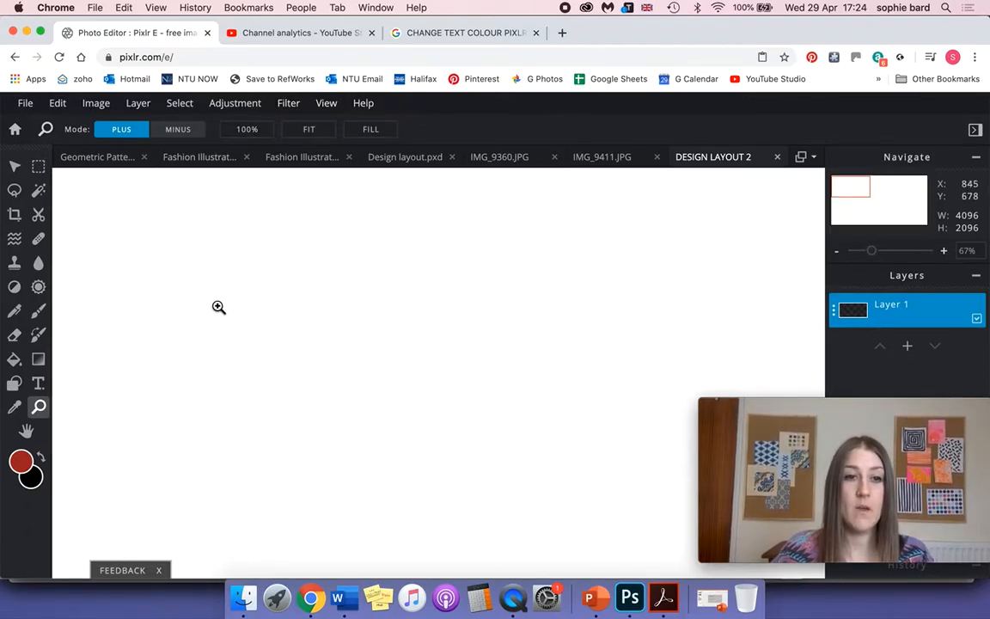
scroll(218, 306, "down", 3)
scroll(219, 307, "down", 3)
scroll(218, 307, "up", 1)
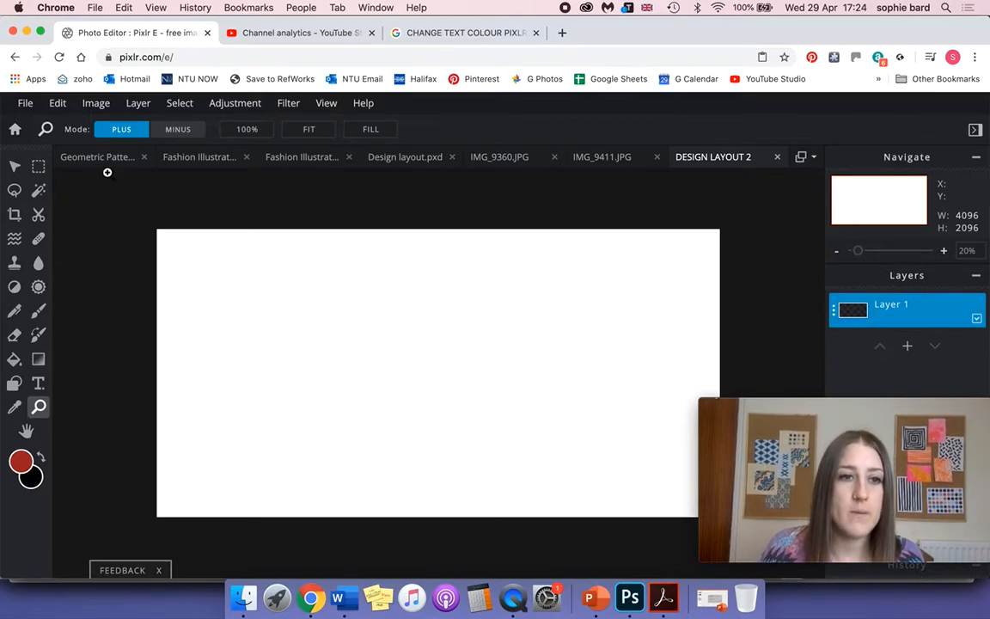
- In the Fashion Illustration image with the wavy-lined purple and orange jumper, reselect the whole picture and copy it
left_click(213, 158)
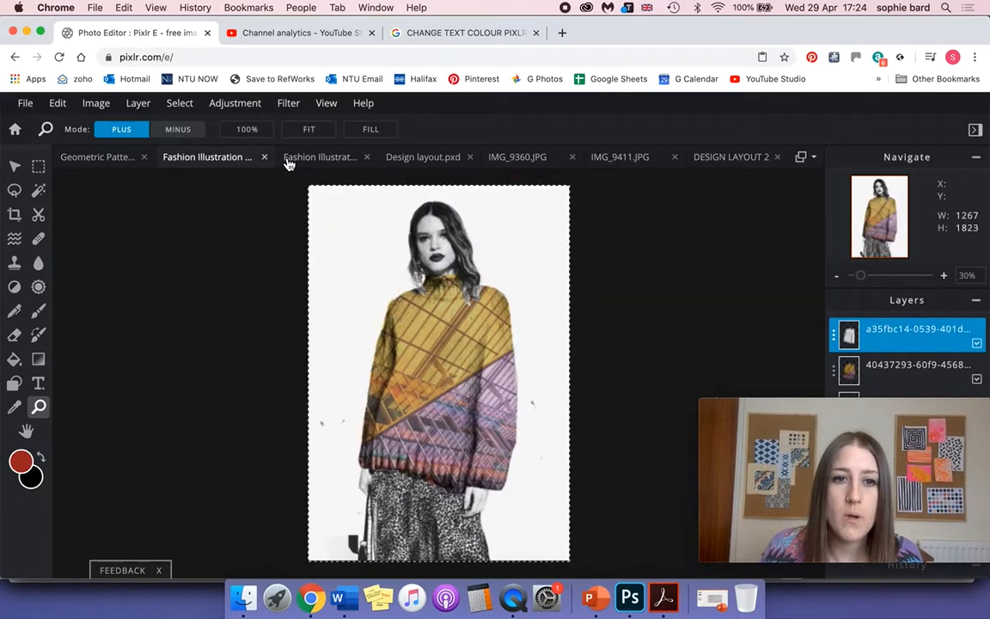
left_click(322, 160)
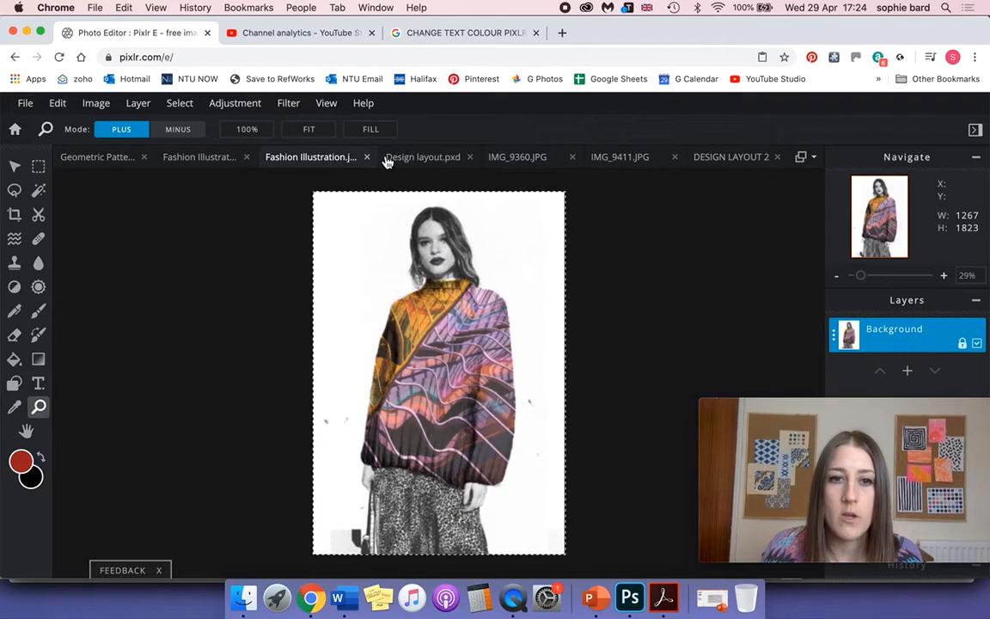
left_click(435, 160)
left_click(303, 160)
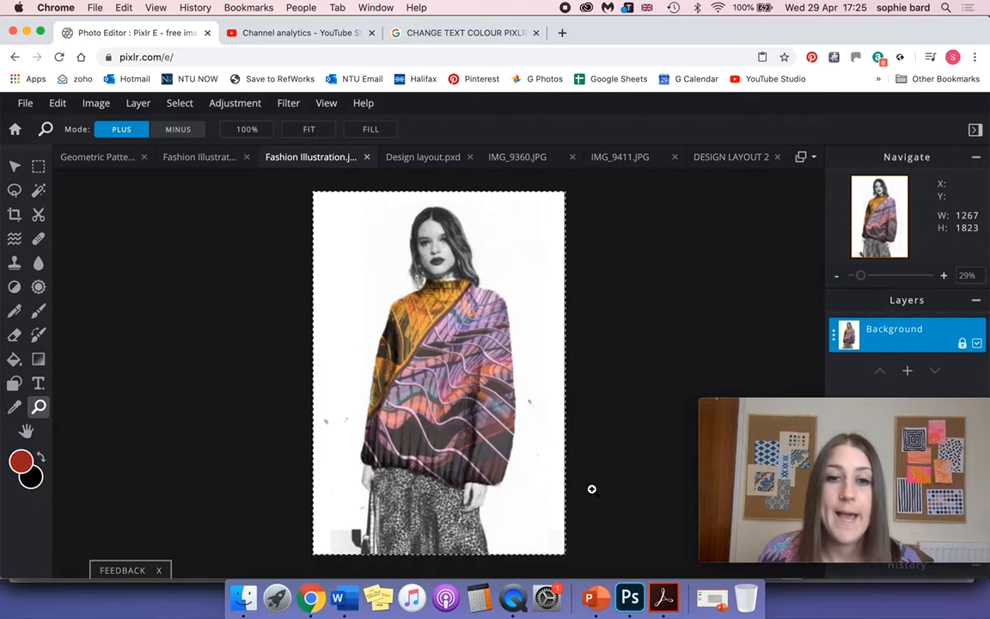
left_click(184, 104)
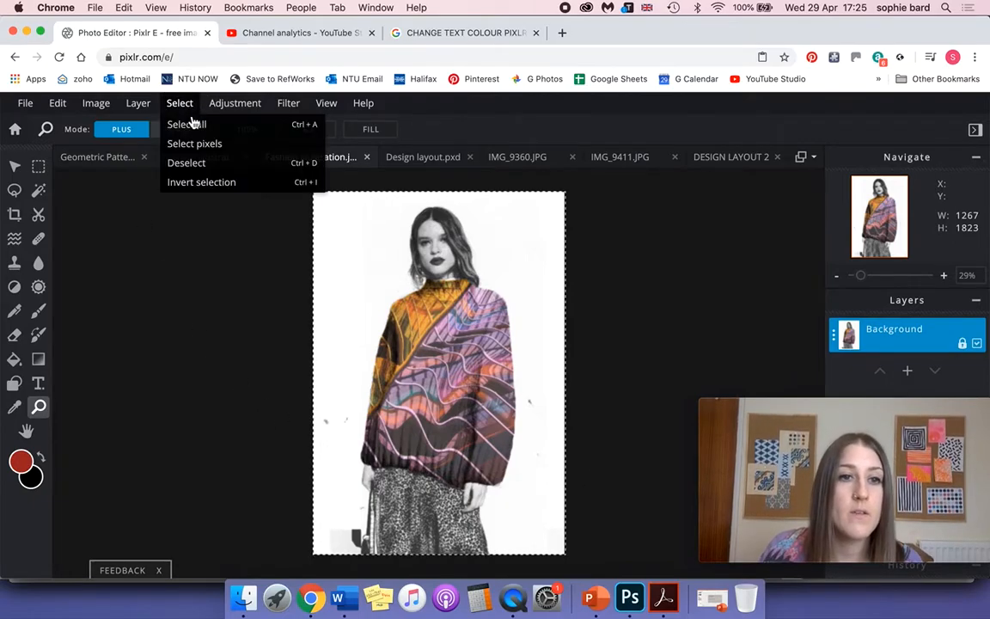
left_click(192, 161)
left_click(175, 105)
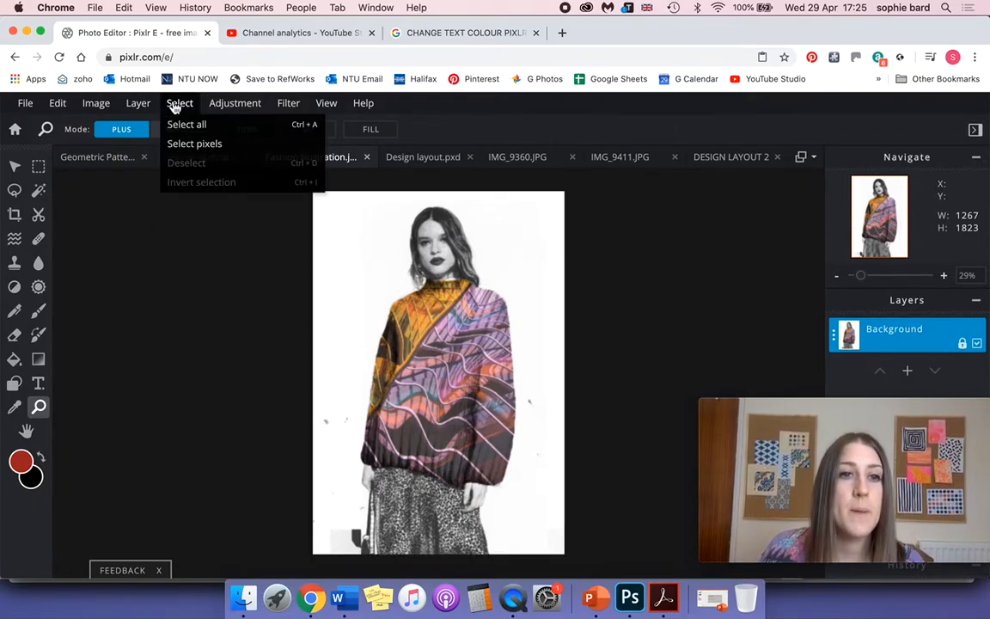
left_click(214, 129)
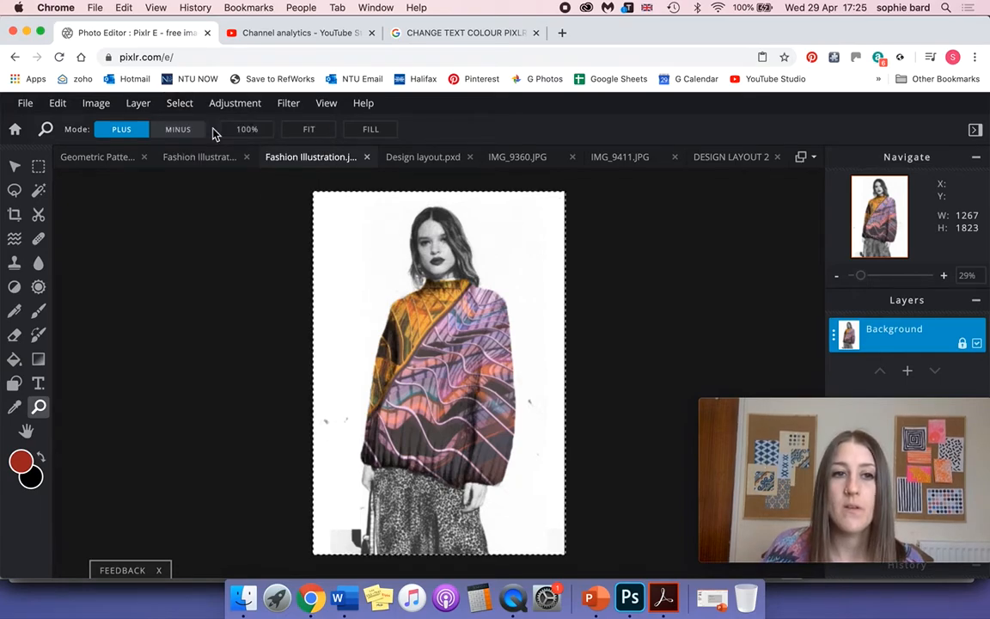
left_click(58, 105)
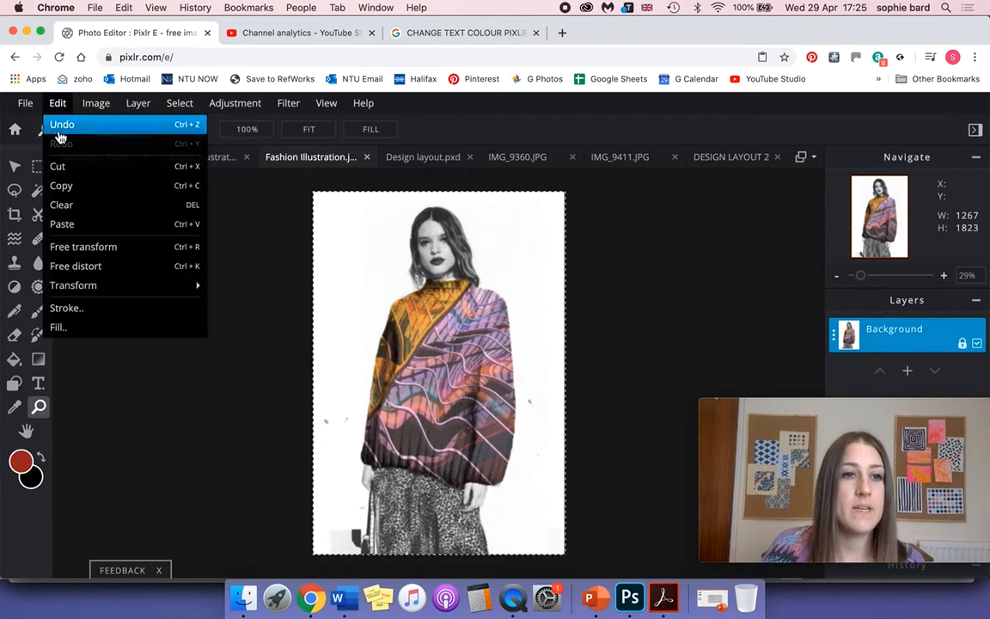
left_click(86, 187)
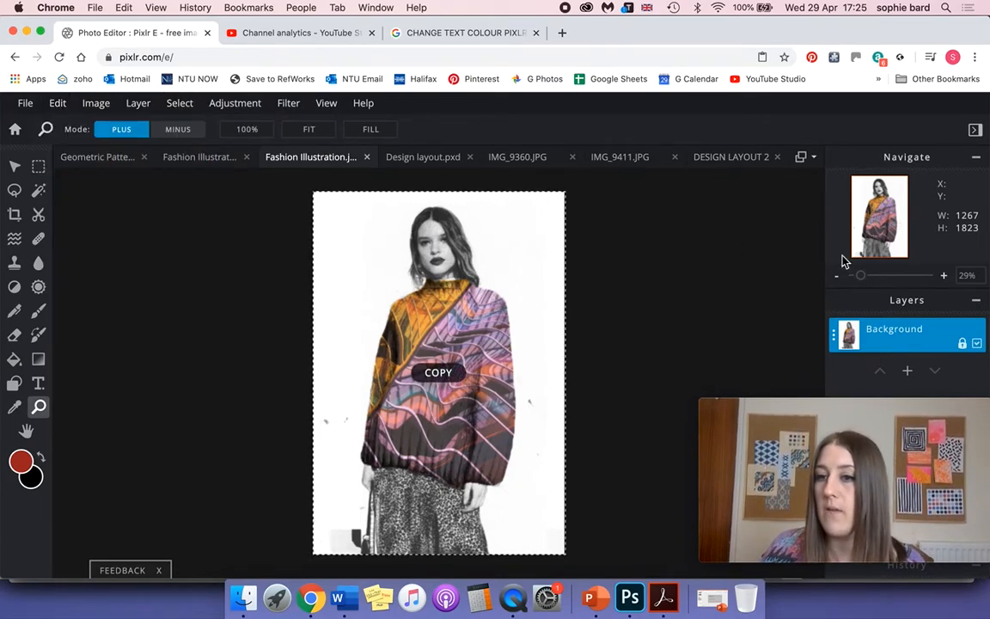
- Open the Background layer's settings to examine its blend, lock, visibility and merge options, and close them without changes
double_click(872, 341)
left_click_drag(882, 413, 502, 447)
scroll(658, 454, "up", 1)
scroll(662, 455, "down", 5)
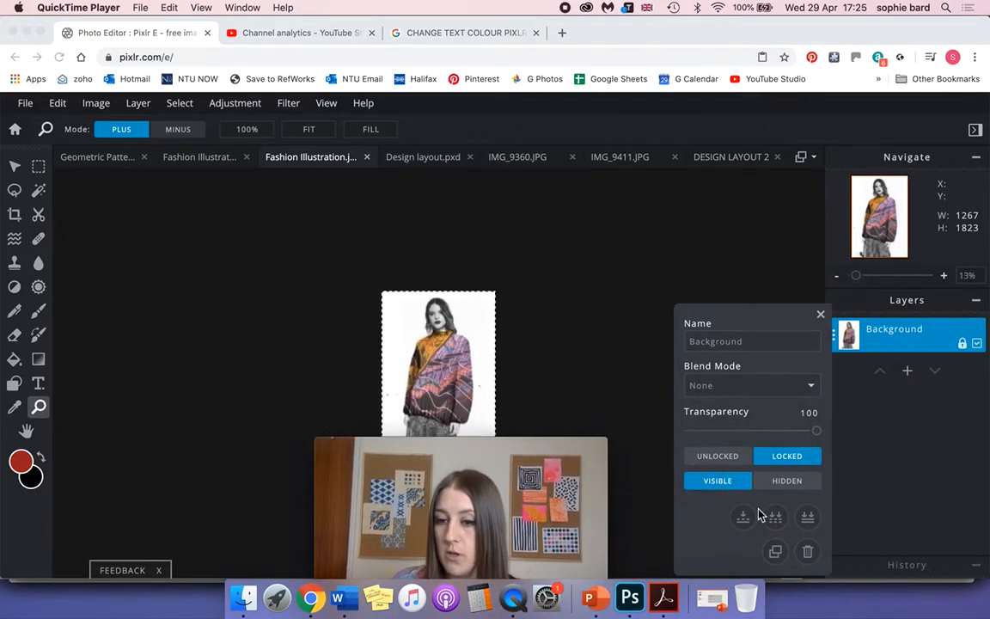
left_click(736, 559)
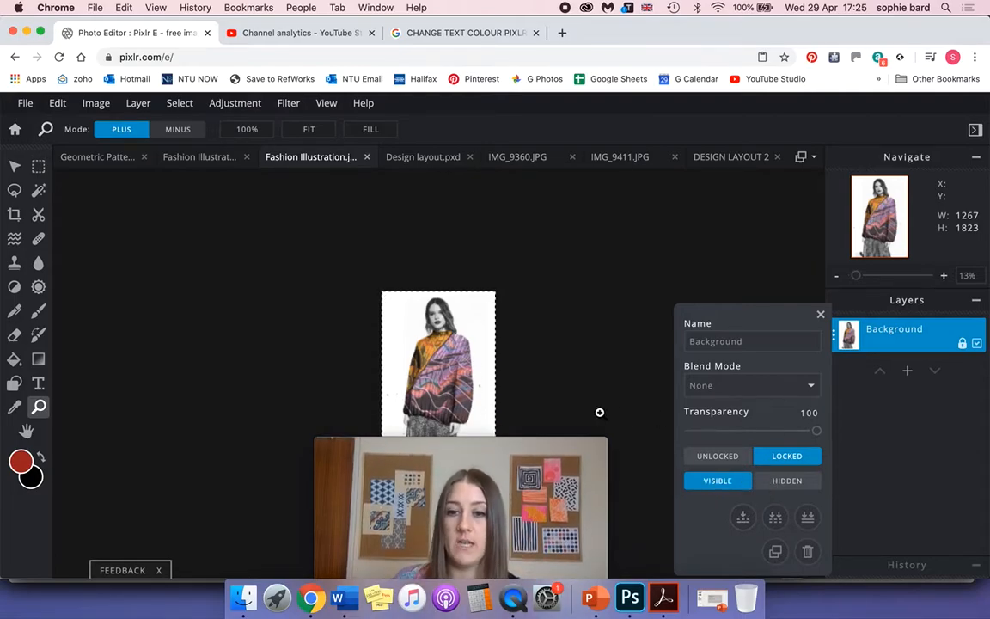
left_click(821, 313)
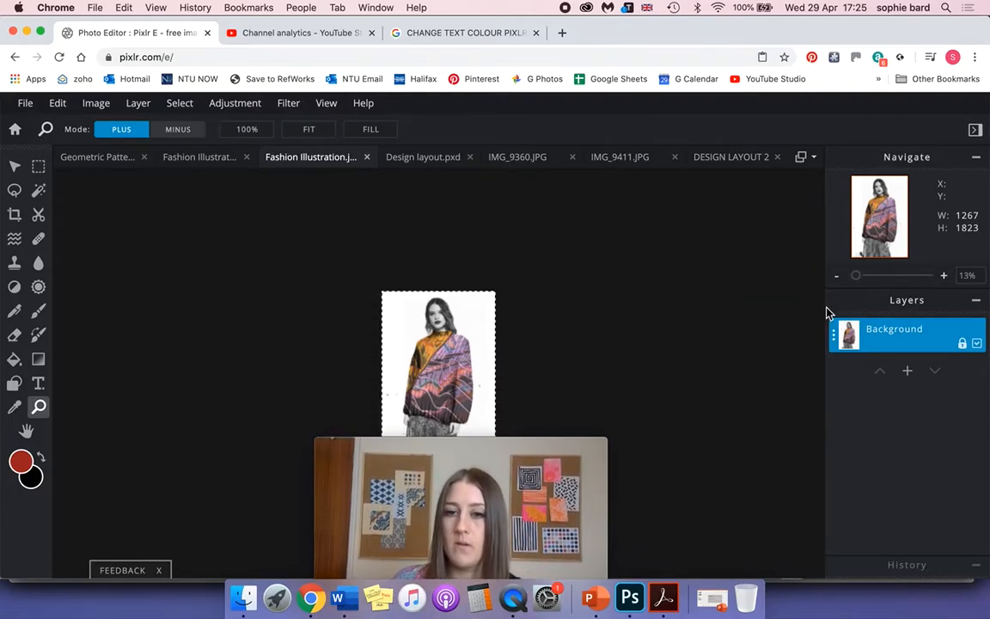
left_click_drag(538, 442, 210, 420)
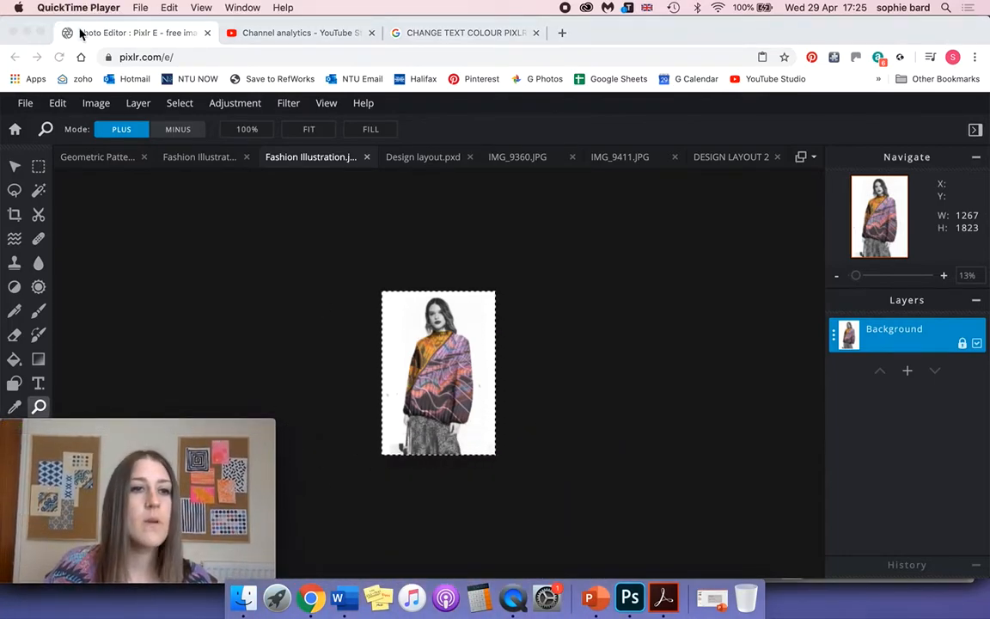
- Copy the selected fashion illustration again and paste it into the DESIGN LAYOUT 2 image
left_click(61, 104)
left_click(60, 104)
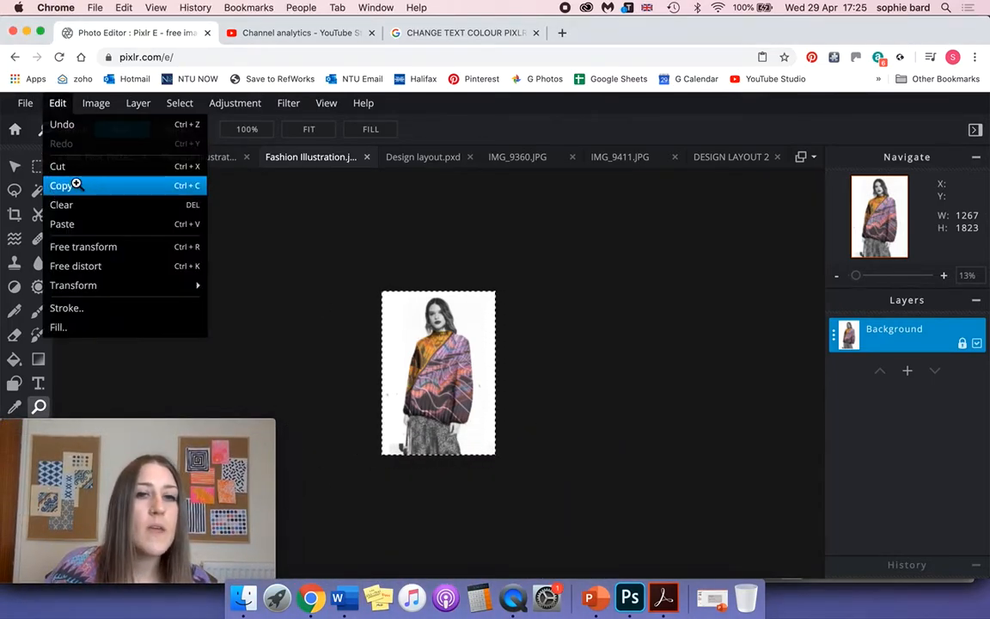
left_click(73, 178)
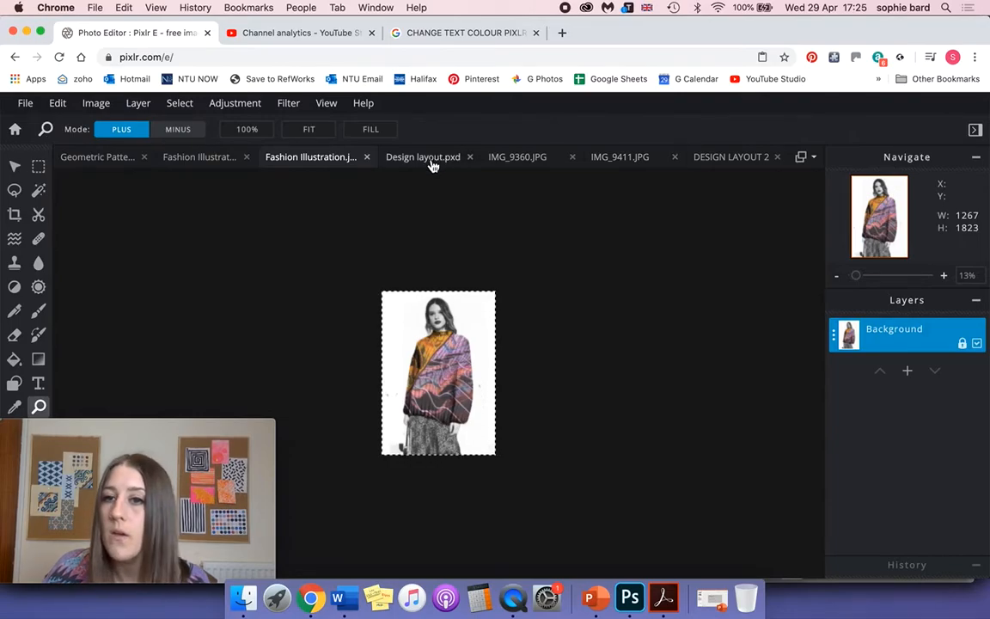
left_click(722, 158)
left_click(60, 104)
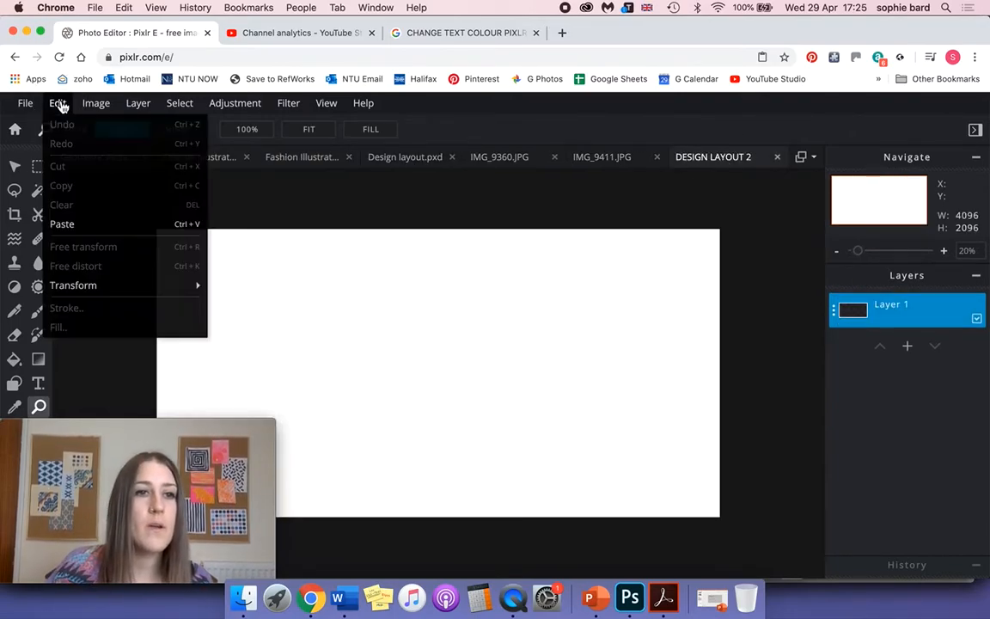
left_click(69, 224)
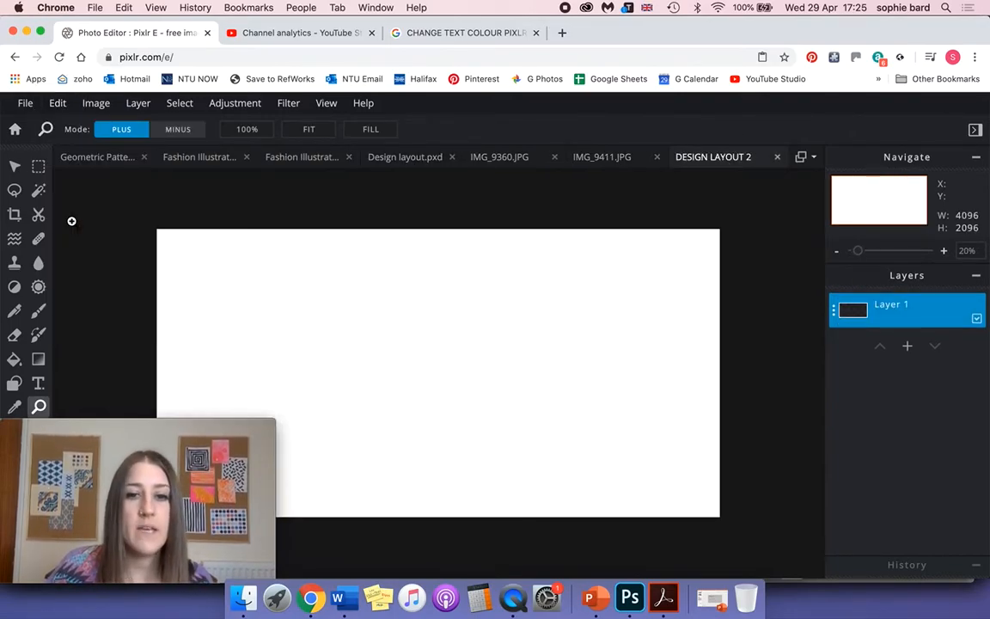
- Scale the pasted illustration to about 957 x 1377 px and move it to the left half of the white page
left_click(15, 168)
left_click_drag(451, 387, 423, 387)
left_click_drag(321, 246, 383, 335)
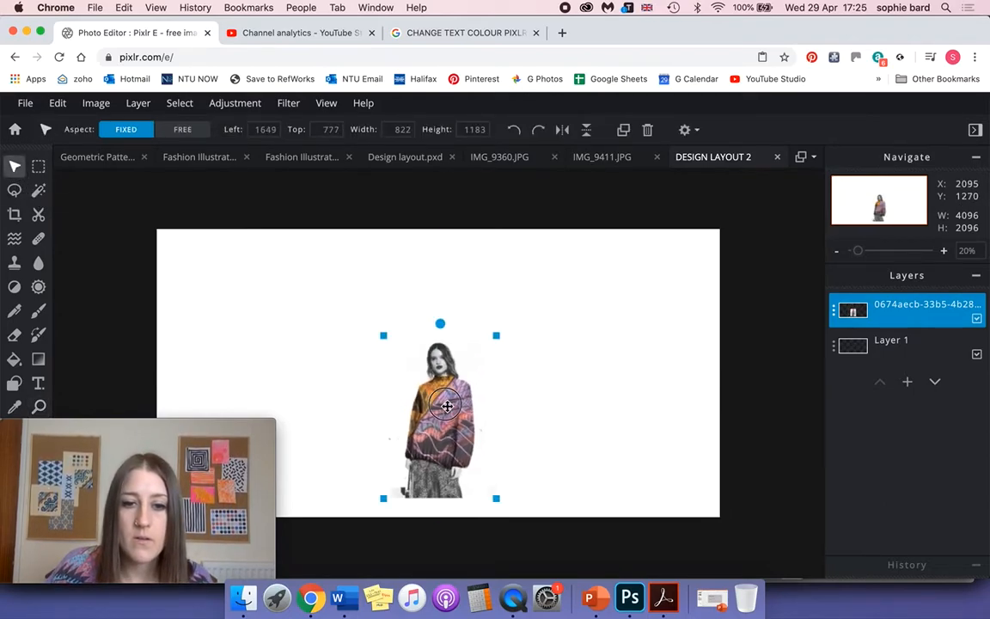
left_click_drag(447, 405, 317, 303)
left_click_drag(329, 352, 330, 381)
left_click_drag(366, 426, 384, 452)
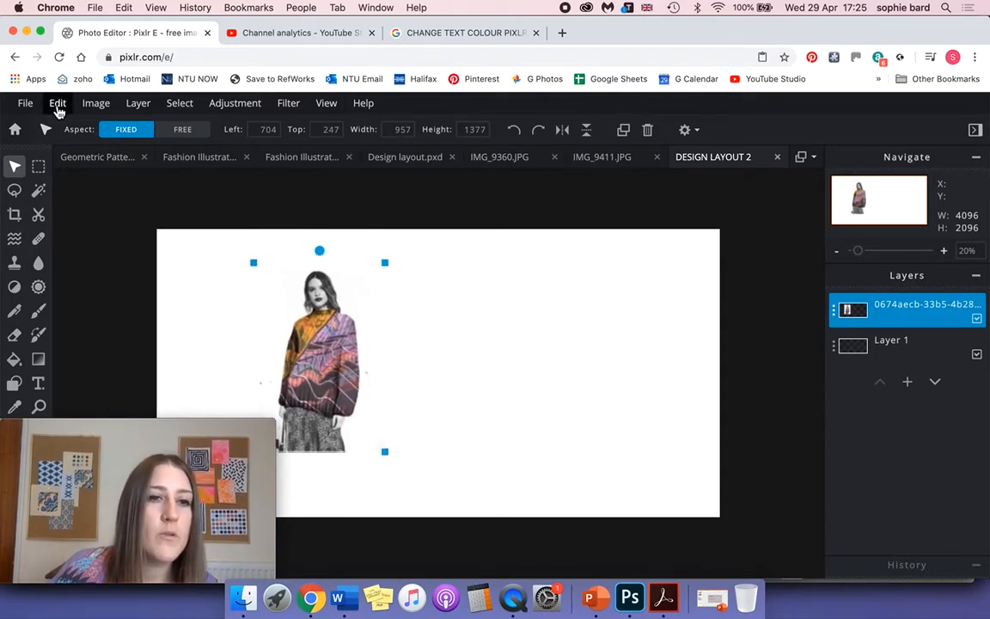
- Flip the illustration horizontally, trying out a vertical flip and reversing it along the way
left_click(564, 134)
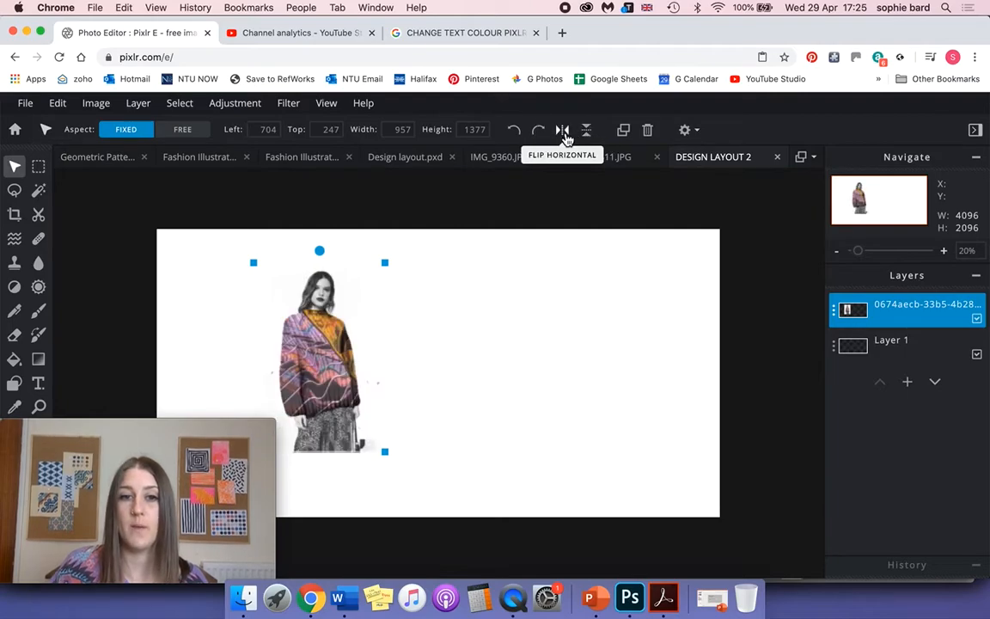
left_click(565, 135)
left_click(565, 136)
left_click(591, 138)
left_click(592, 137)
left_click(565, 136)
left_click(566, 136)
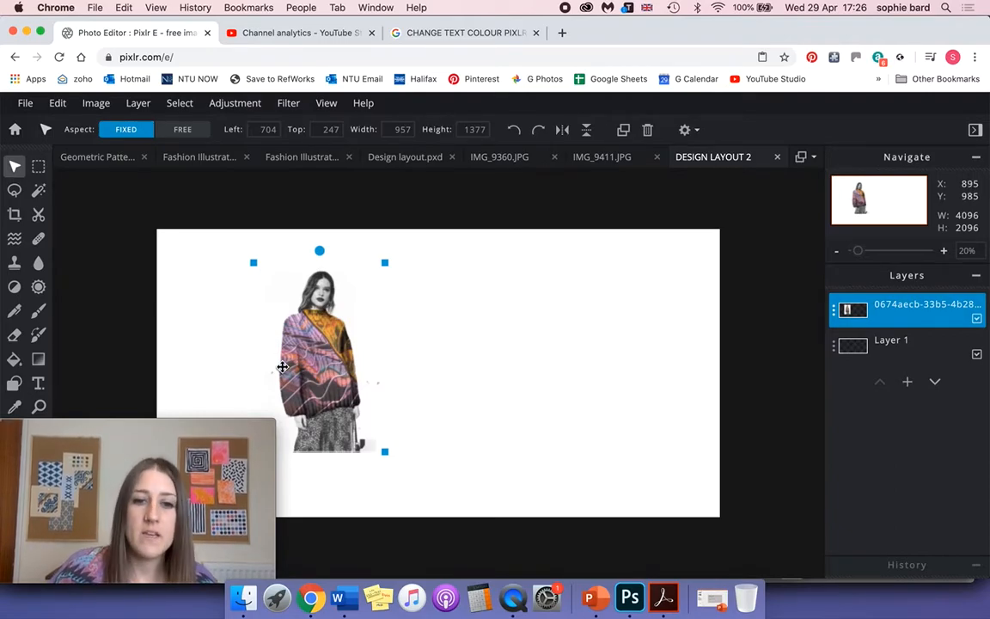
- Set the Draw brush colour to white and paint over the stray specks around the jumper and skirt
key("super+plus")
key("super+plus")
key("super+plus")
key("space")
left_click_drag(526, 505, 544, 281)
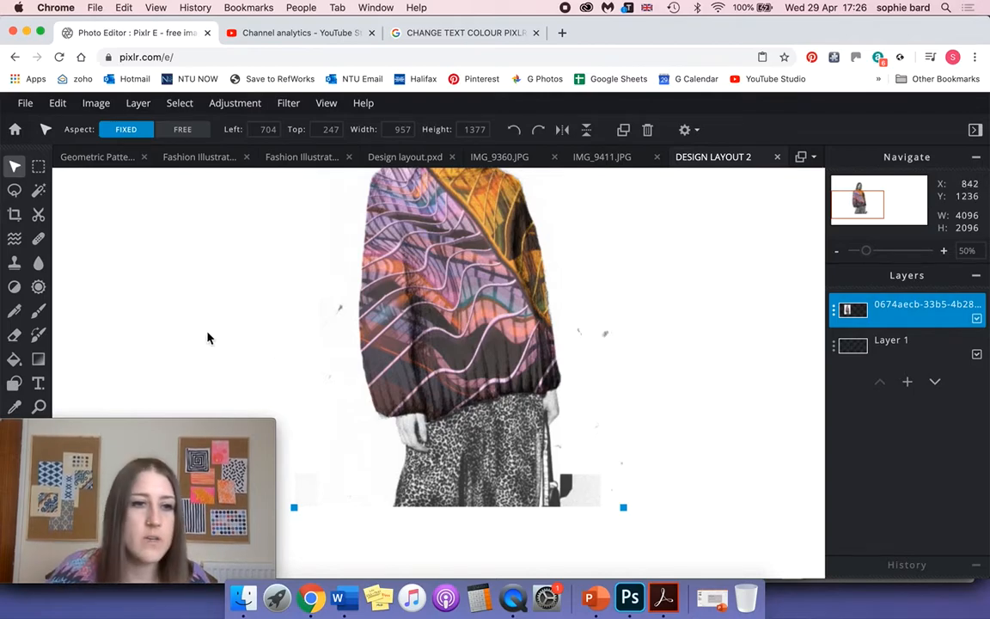
left_click_drag(99, 435, 150, 424)
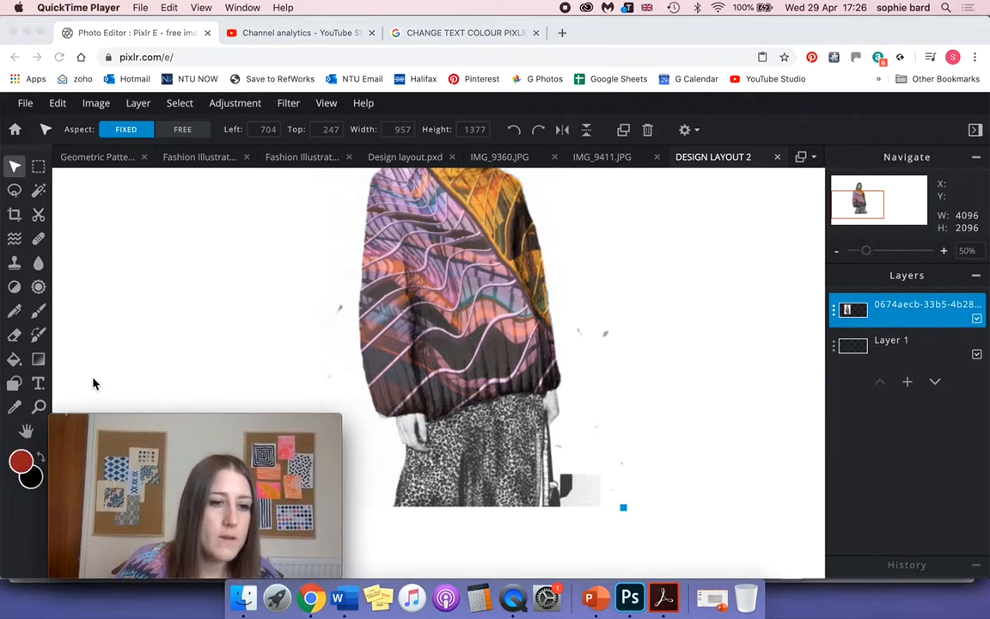
left_click_drag(111, 421, 135, 422)
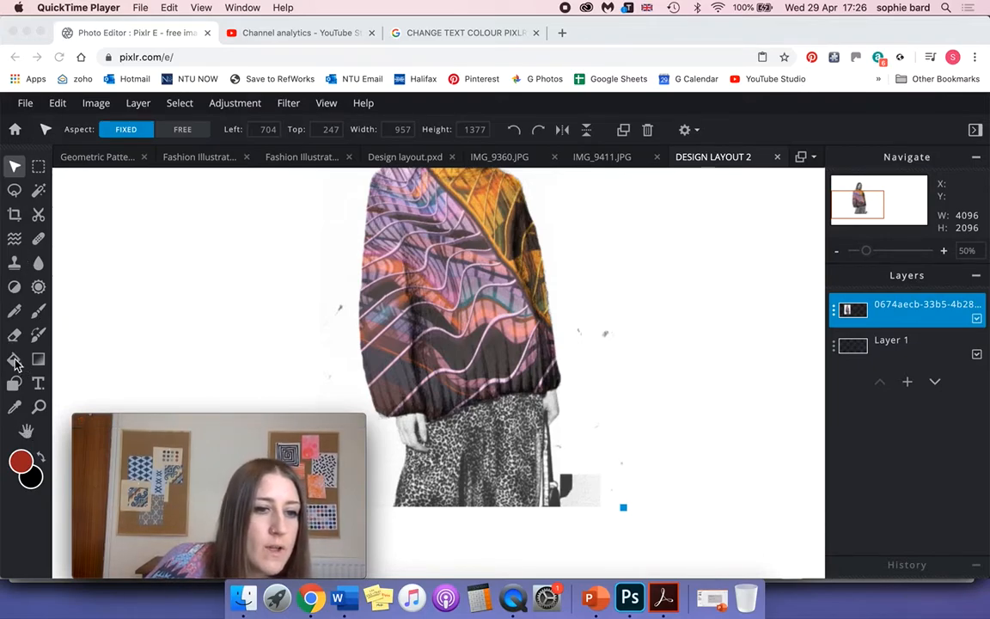
left_click(30, 315)
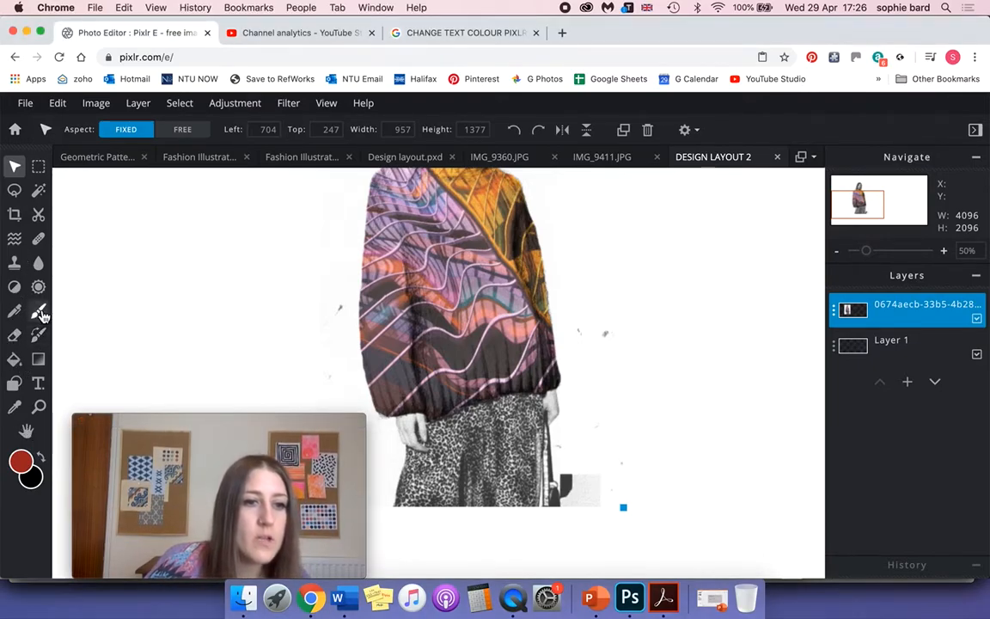
left_click(38, 313)
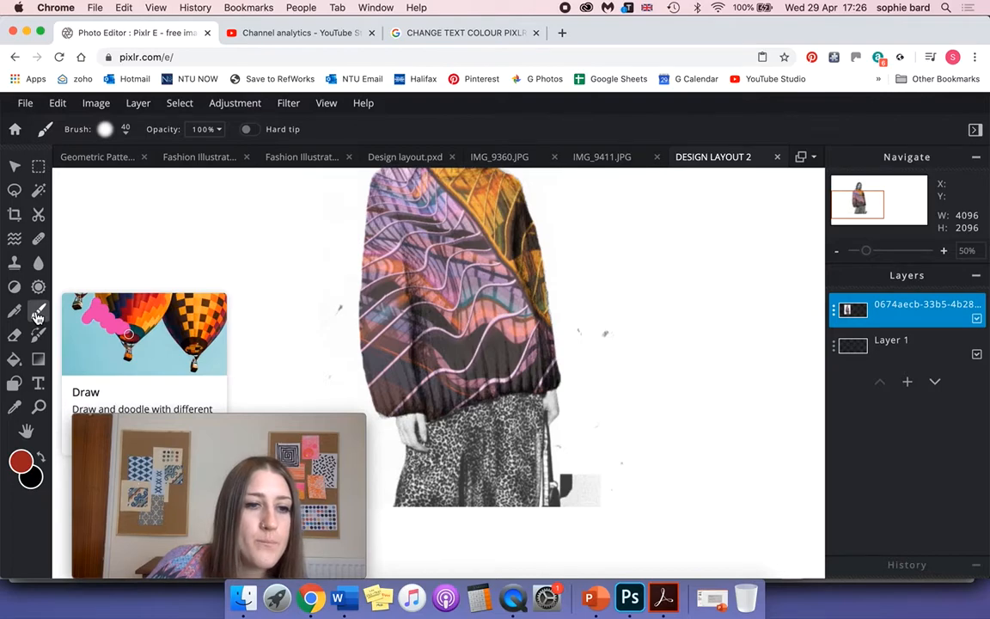
left_click(22, 461)
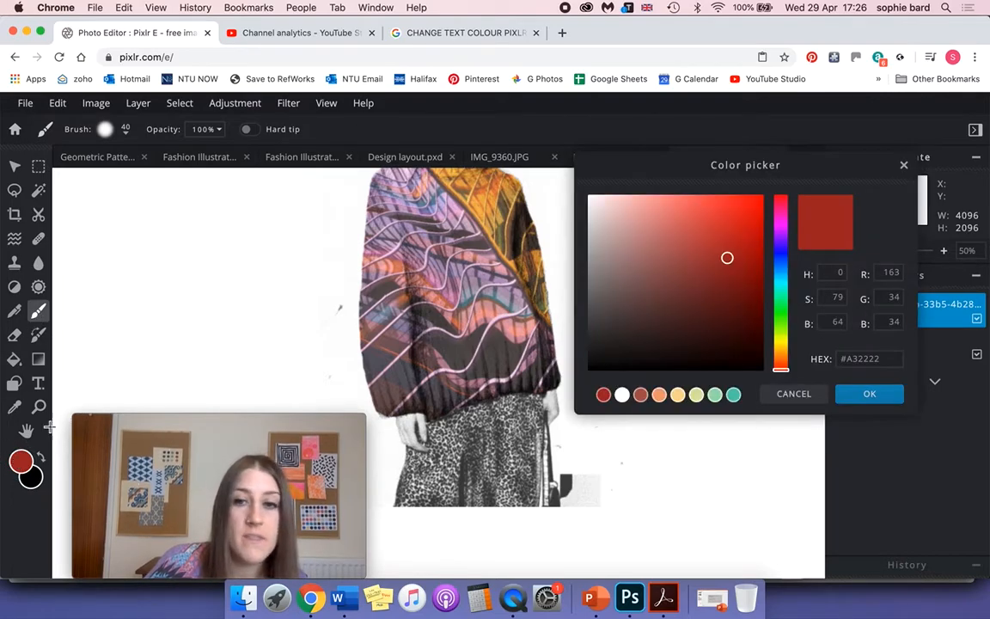
left_click(600, 207)
left_click_drag(600, 206, 589, 195)
left_click(872, 397)
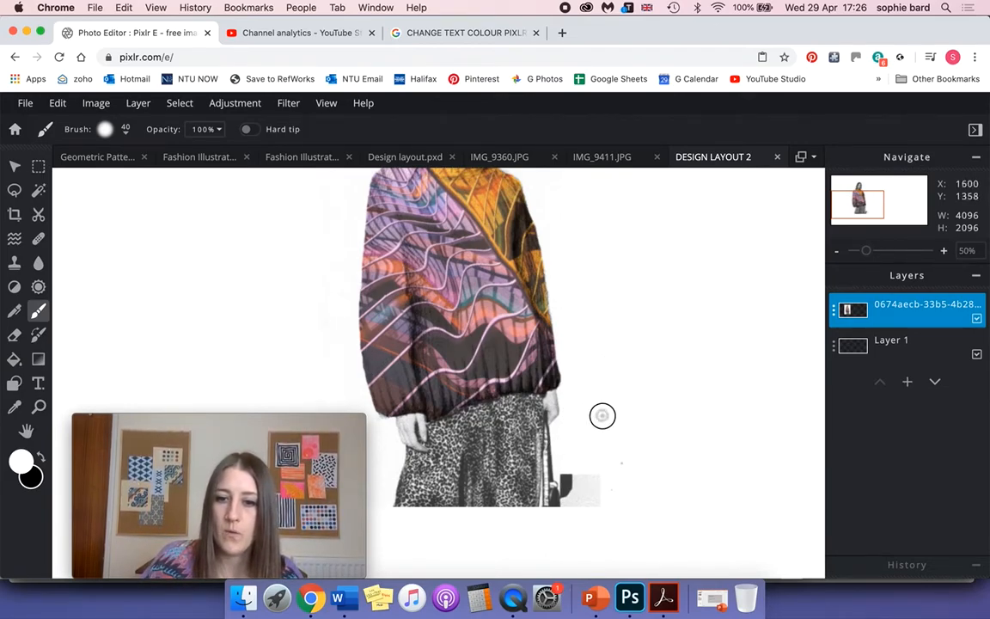
- Move the fashion illustration to the right side of the page, at about 2684 px from the left and 360 px from the top
scroll(614, 482, "down", 5)
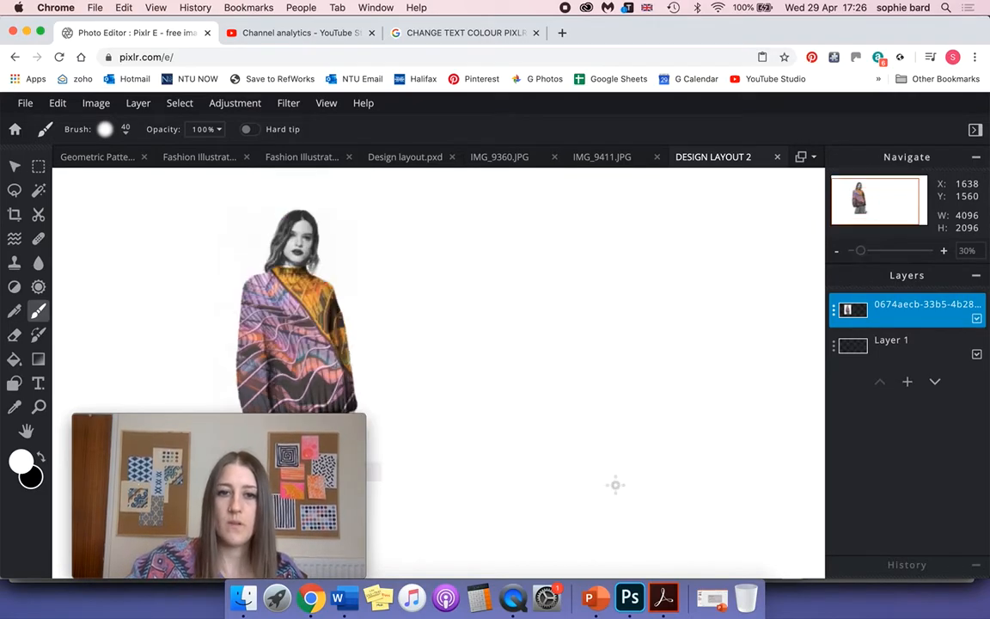
left_click(15, 168)
left_click_drag(402, 345, 675, 360)
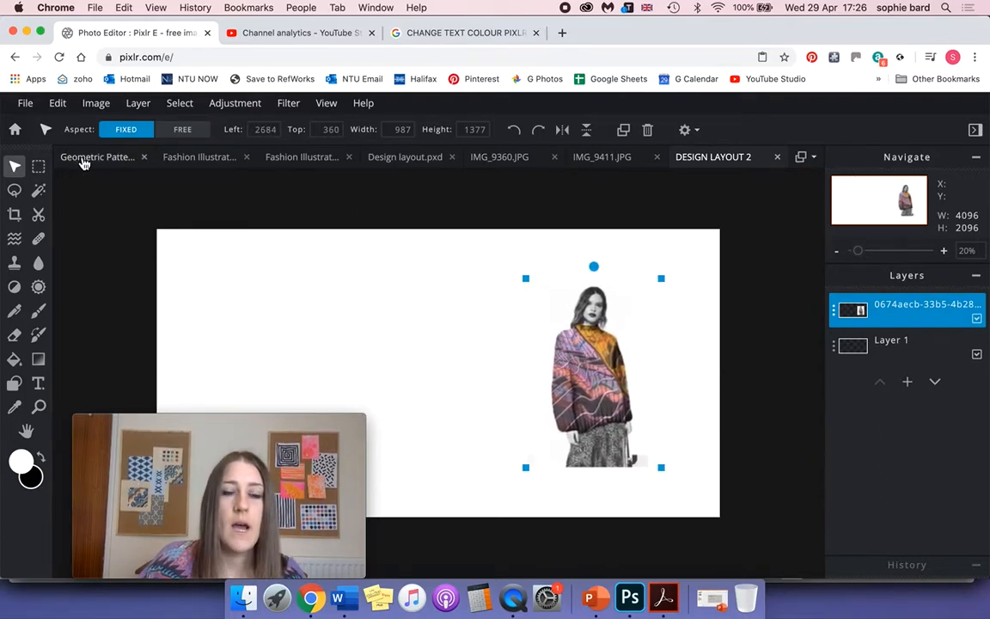
- Close both Fashion Illustration images
left_click(295, 158)
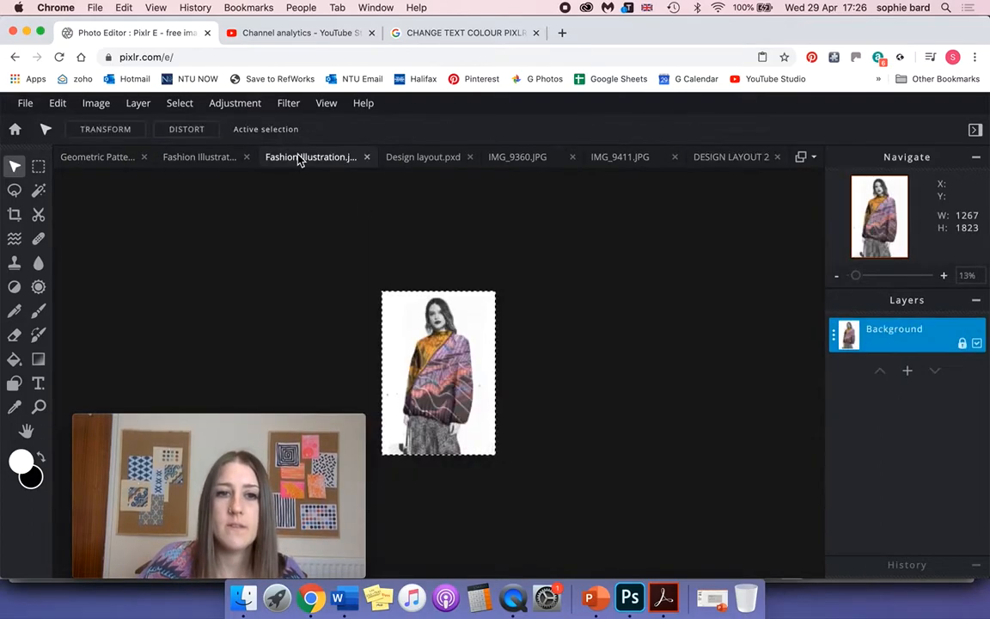
left_click(367, 158)
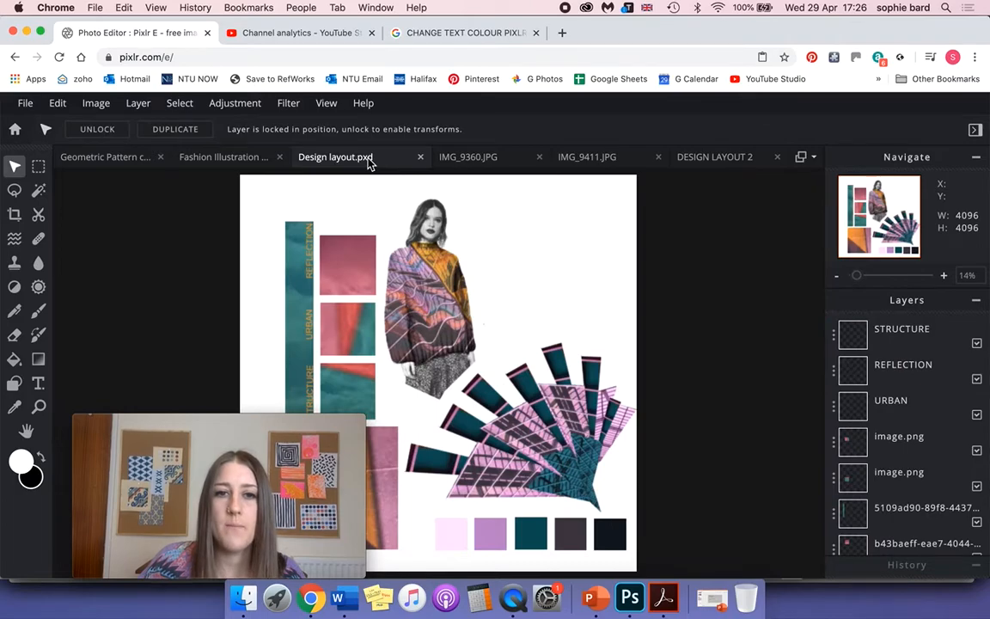
left_click(249, 159)
left_click(306, 159)
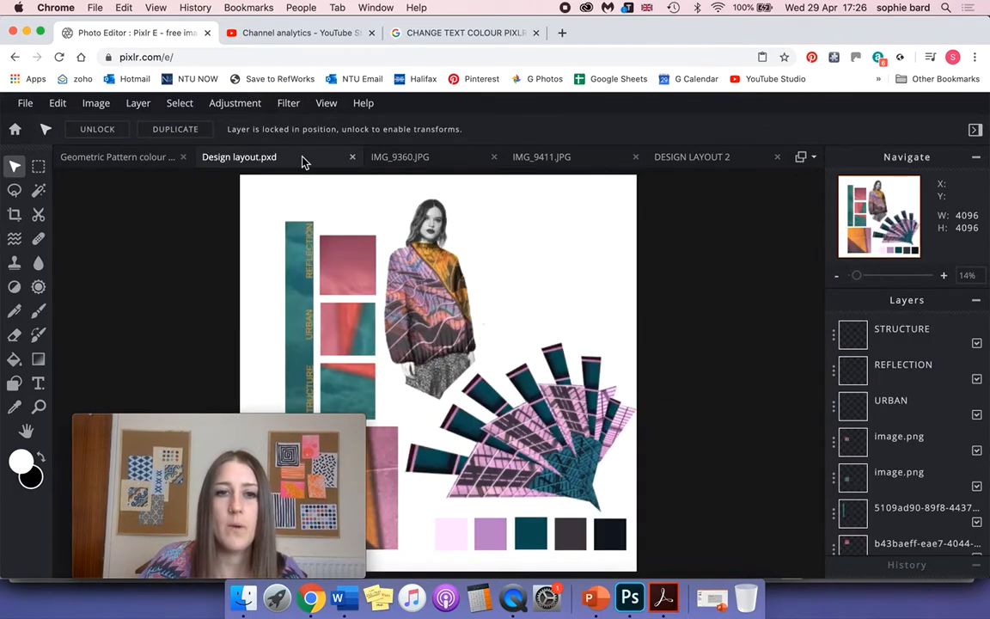
- In IMG_9360.JPG, marquee-select a square of about 288 x 288 px across the pink and red boundary and copy it
left_click(418, 158)
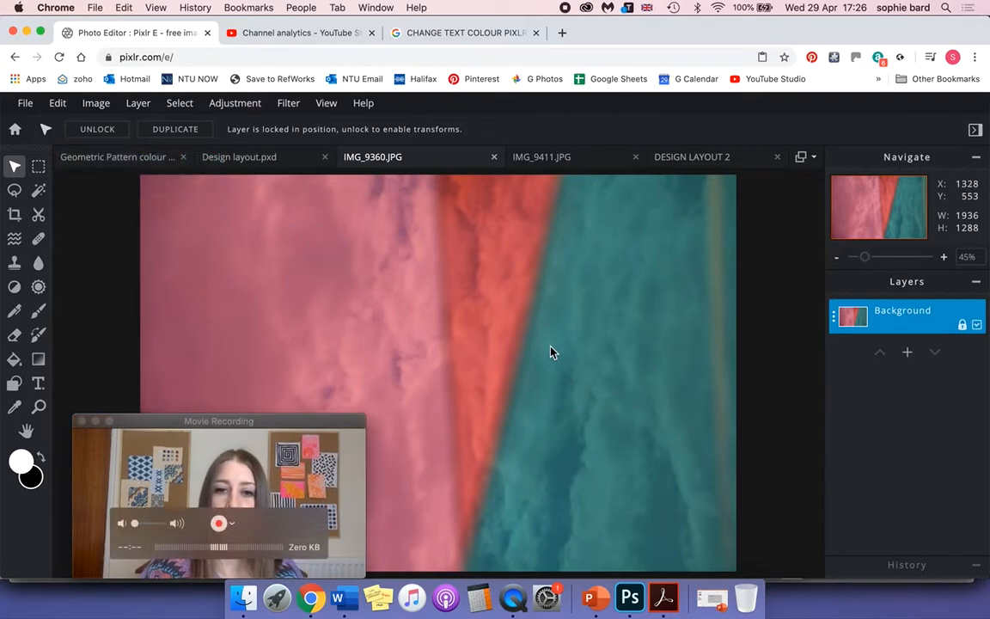
left_click(41, 170)
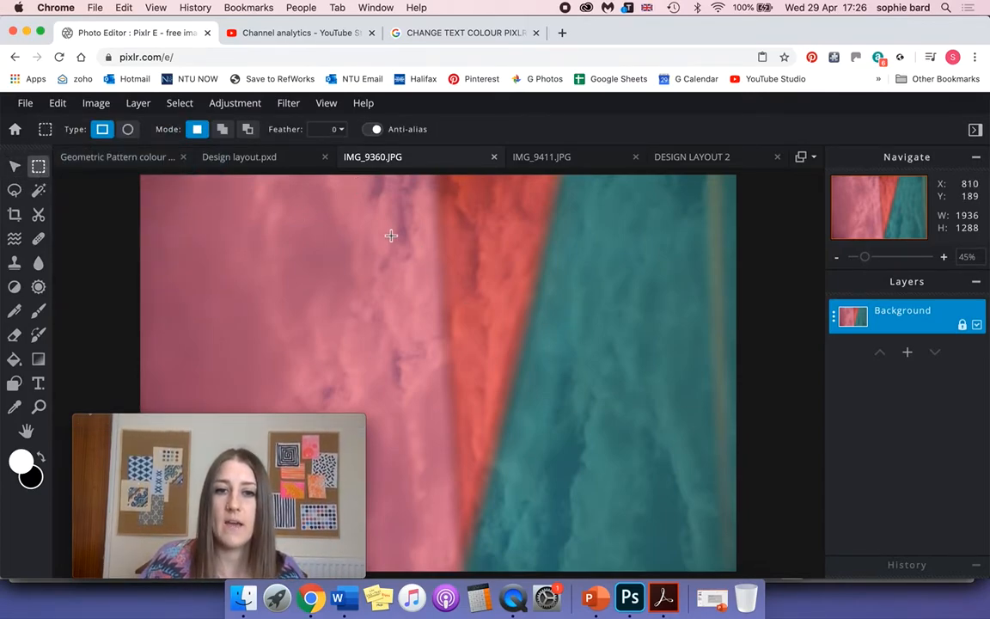
left_click_drag(391, 235, 481, 324)
left_click(58, 102)
left_click(64, 185)
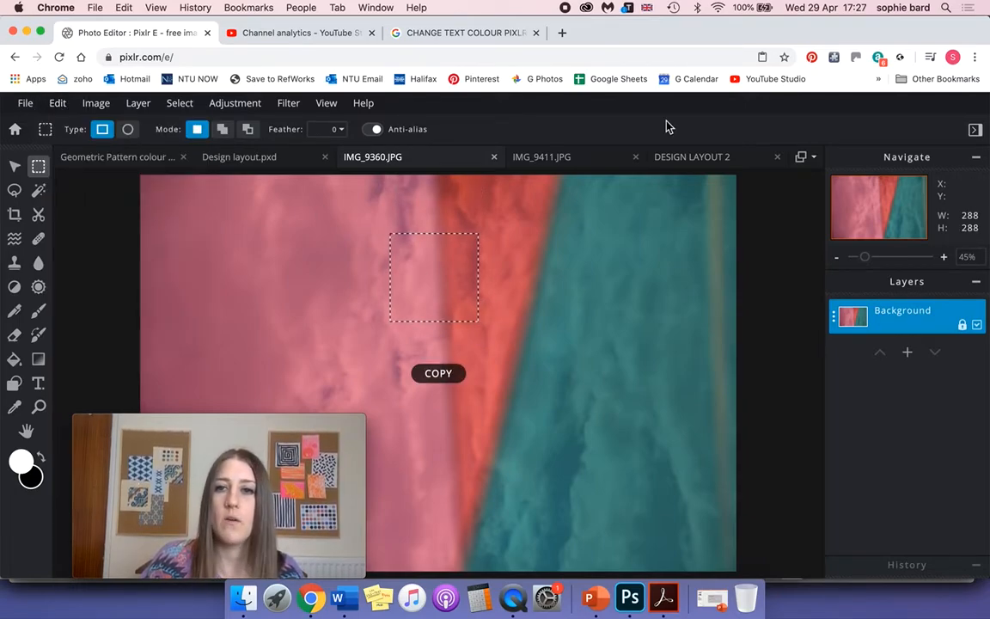
- Paste the copied pink and red swatch into the DESIGN LAYOUT 2 image
left_click(710, 157)
left_click(58, 102)
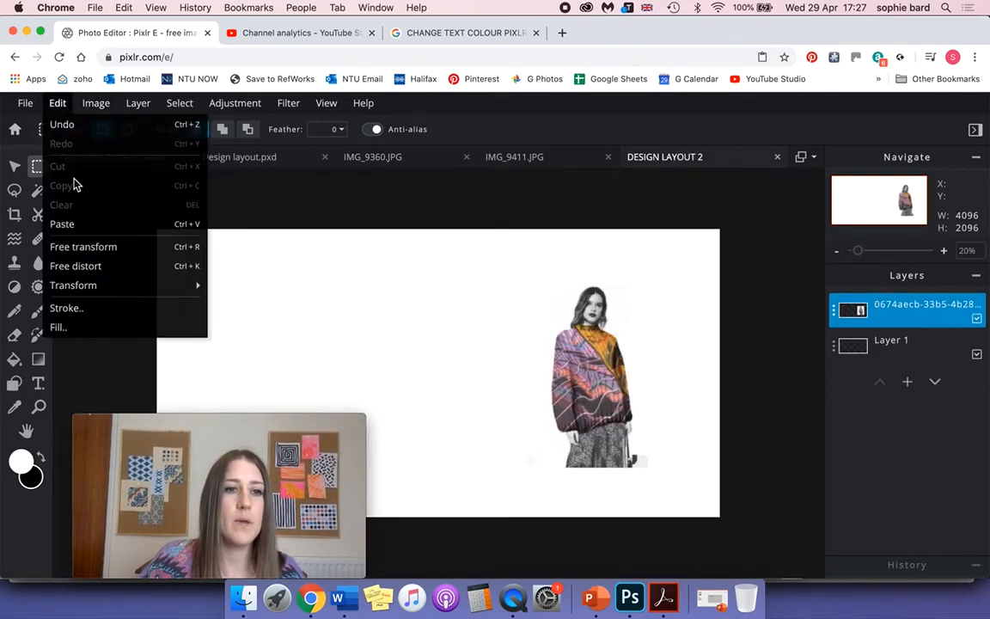
left_click(74, 223)
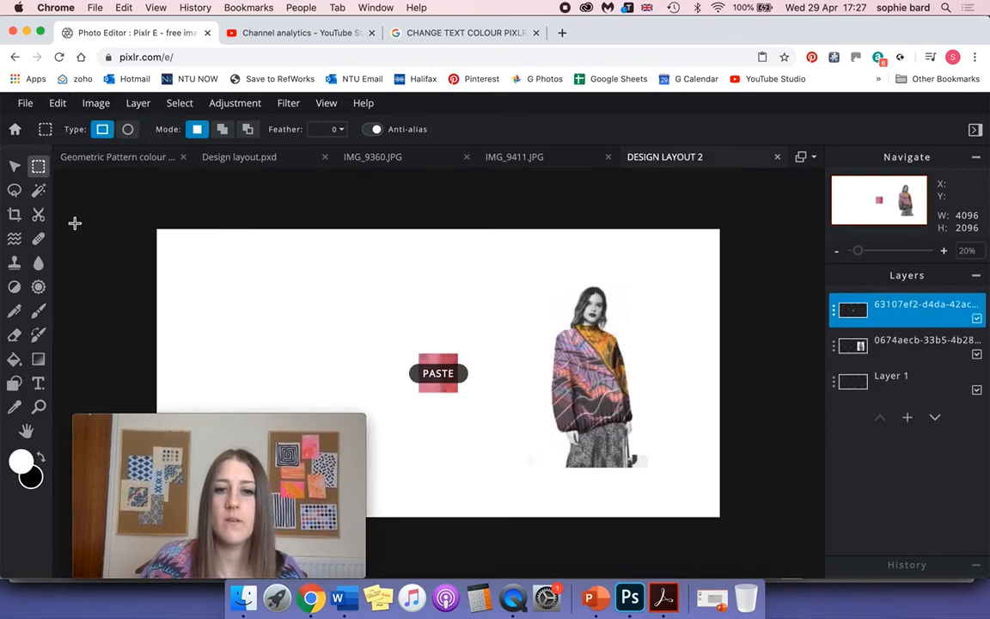
- Move the swatch up toward the illustration, and shift the illustration to the swatch's left at about 1324 px from the left and 100 px from the top
left_click(16, 168)
left_click_drag(440, 345, 514, 303)
left_click_drag(558, 365, 419, 329)
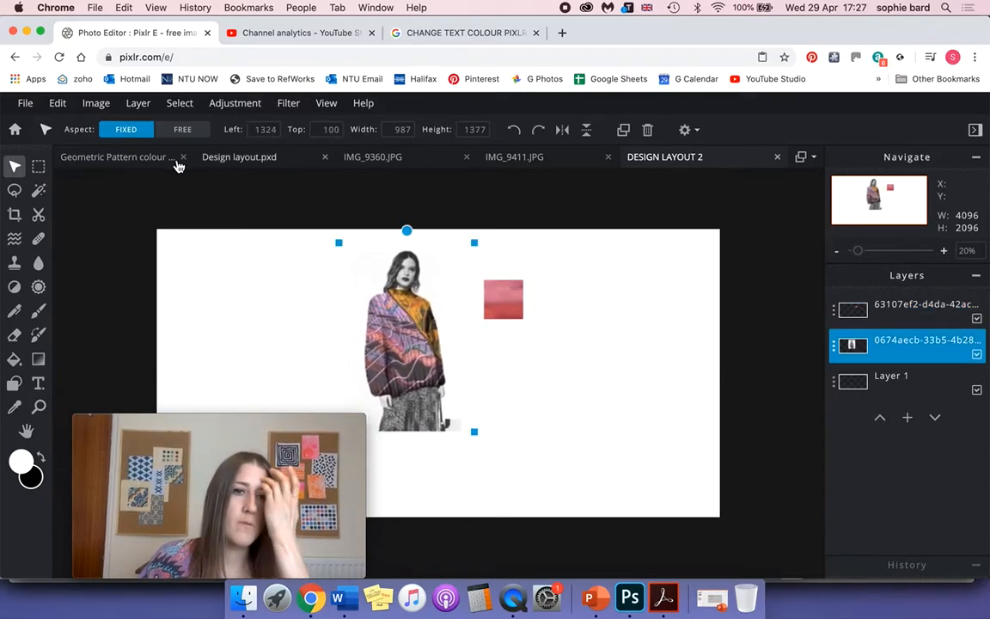
- In the Geometric Pattern colour chips image, marquee-select the fan motif above the colour chips, about 4050 x 3220 px
left_click(138, 164)
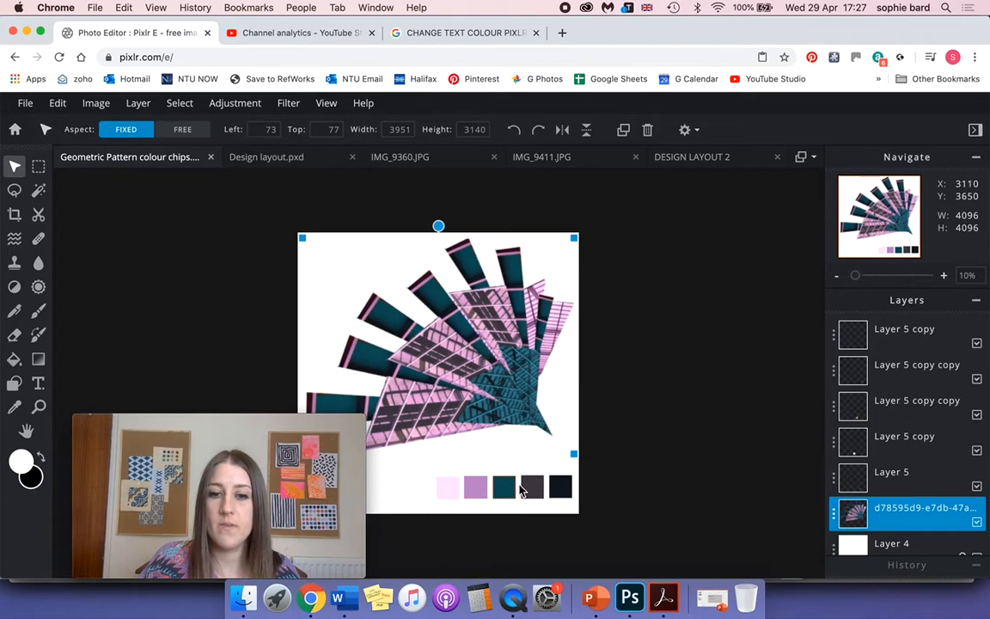
mouse_move(485, 362)
left_mouse_down()
mouse_move(477, 349)
mouse_move(485, 355)
left_mouse_up()
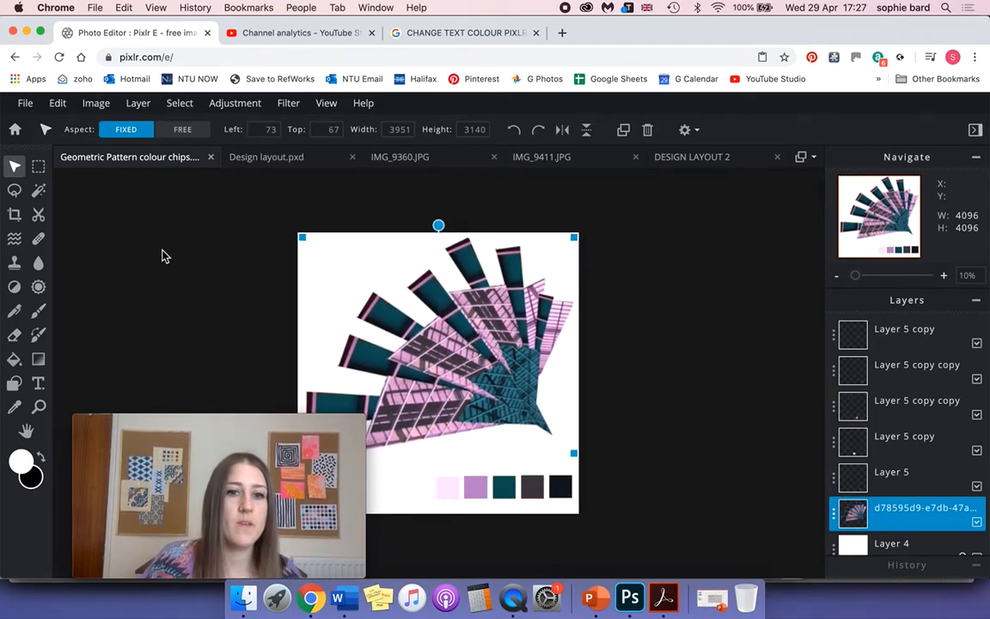
left_click(96, 423)
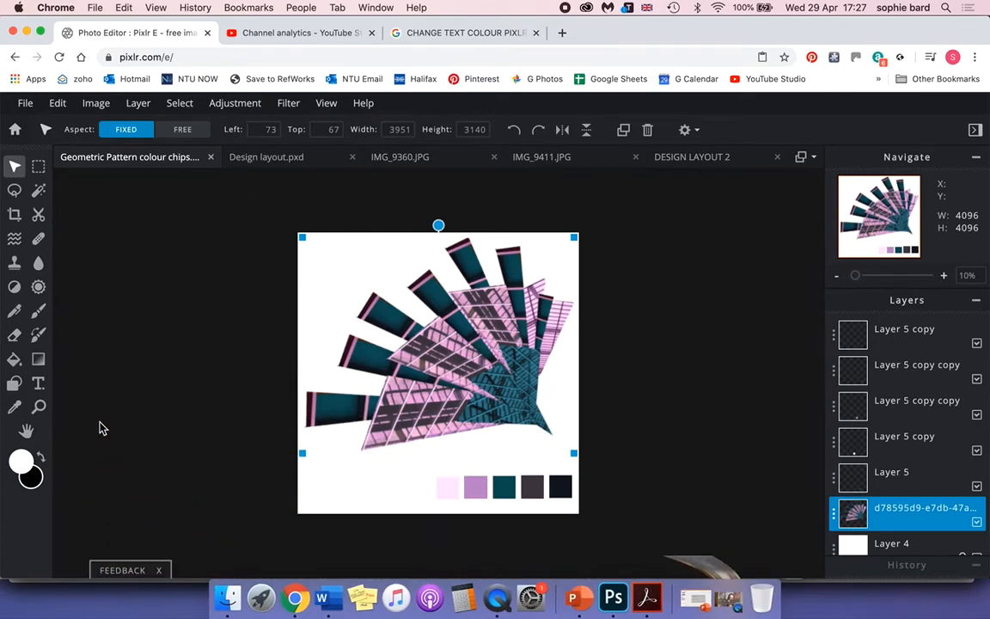
left_click(216, 338)
left_click(38, 166)
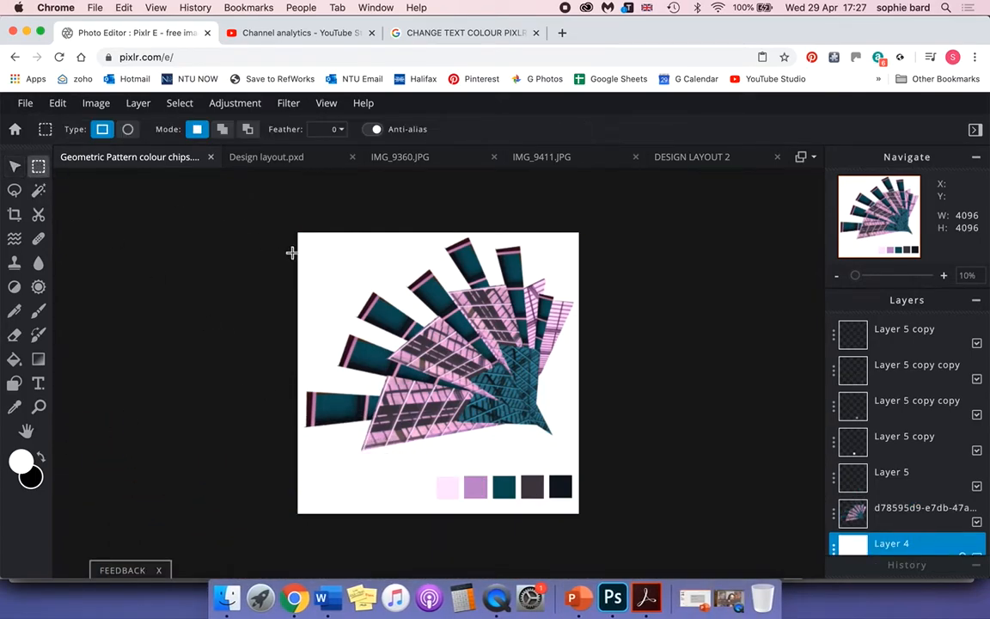
left_click_drag(300, 235, 579, 457)
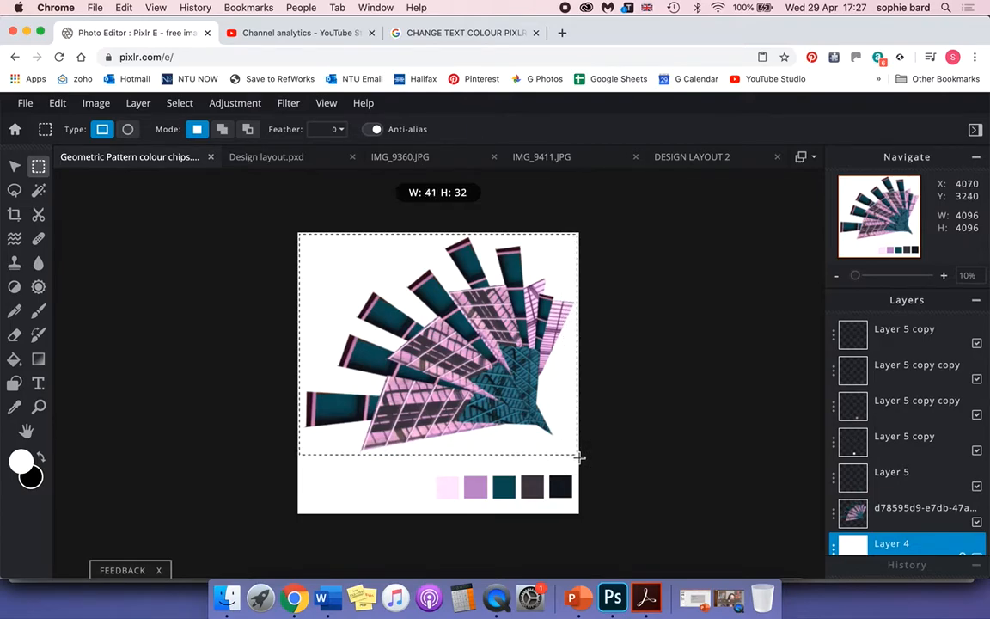
- Copy the selected fan motif from its own layer, d78595d9-e7db-47a…, instead of from Layer 4
left_click(57, 103)
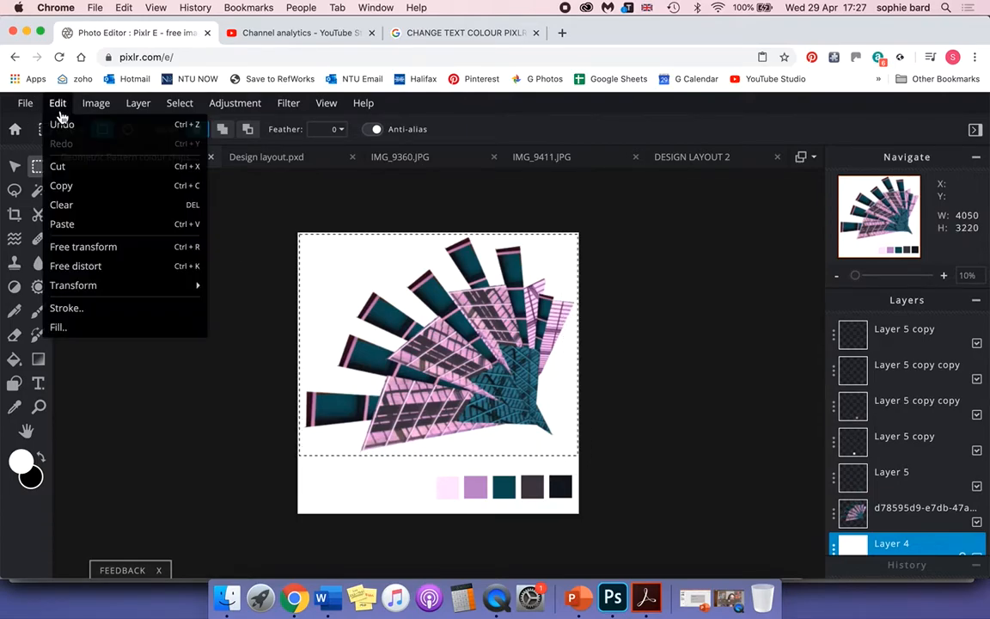
left_click(78, 196)
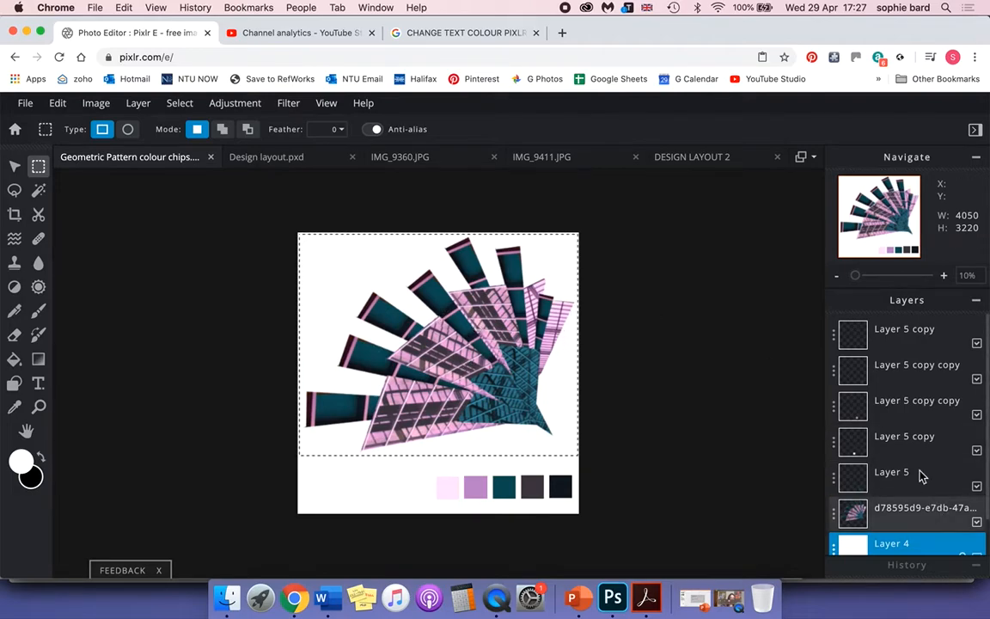
left_click(918, 525)
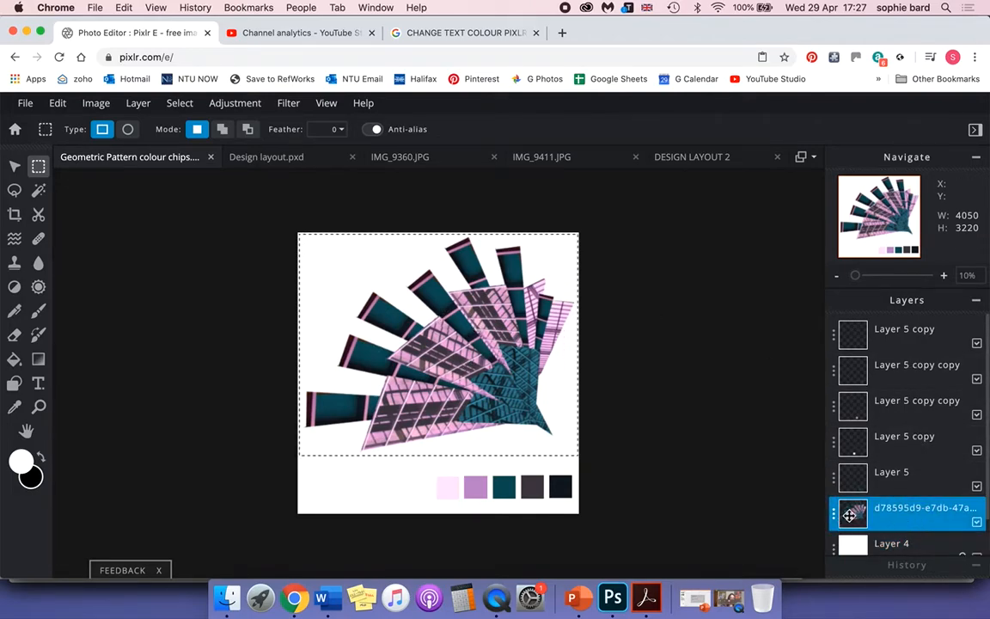
left_click(57, 103)
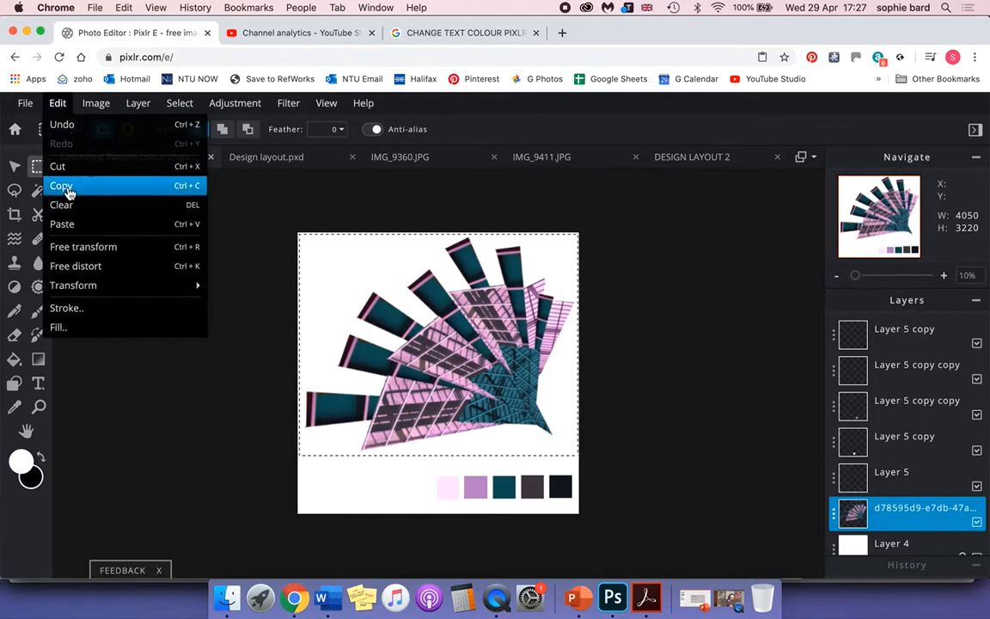
left_click(96, 191)
- Paste the copied fan motif into the DESIGN LAYOUT 2 image
left_click(688, 158)
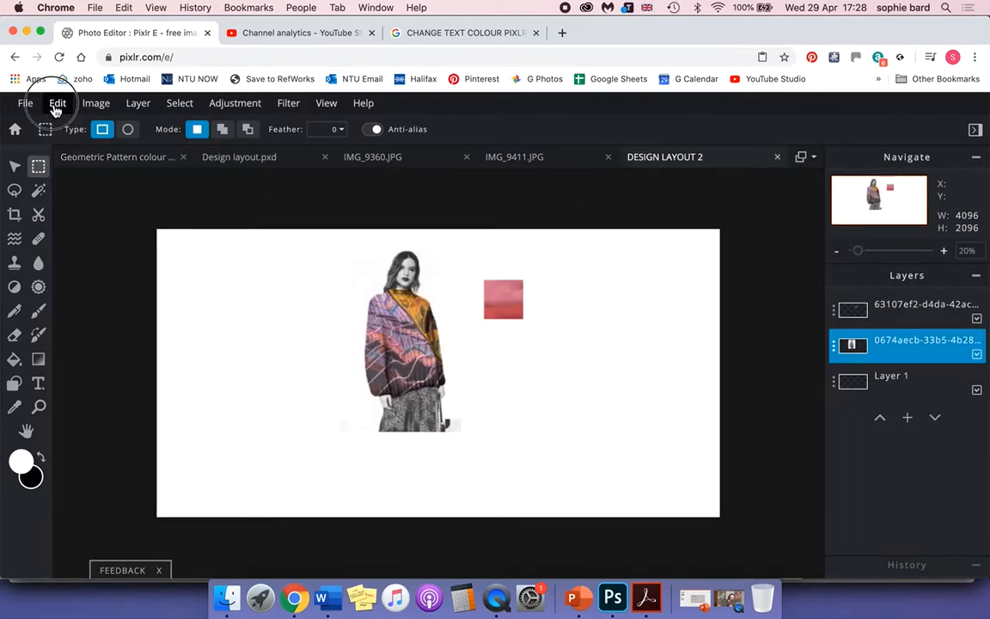
left_click(57, 105)
left_click(87, 231)
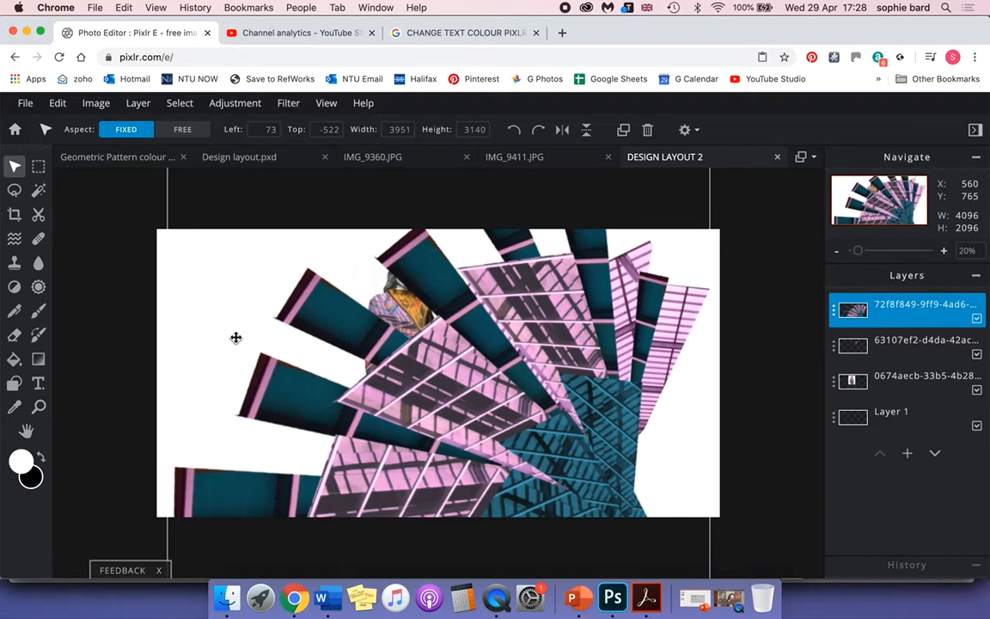
- Scale the fan motif down to about 1431 x 1137 px and place it in the lower right of the layout
key("super+minus")
left_click_drag(303, 265, 397, 345)
left_click_drag(499, 412, 403, 368)
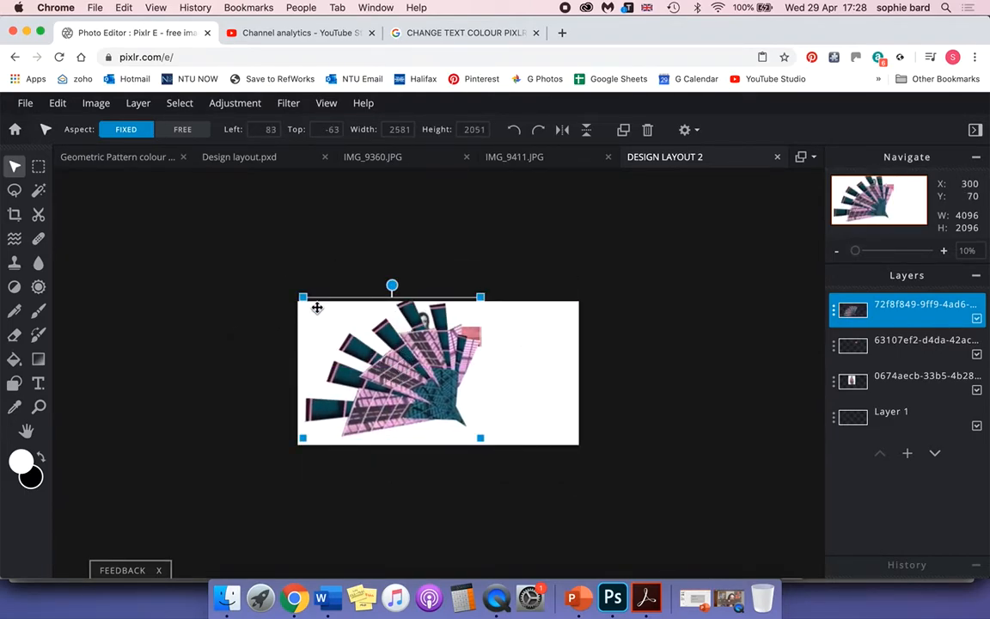
left_click_drag(302, 298, 390, 358)
left_click_drag(452, 395, 571, 394)
- Shift the illustration to about 854 px from the left and 300 px from the top, and move the pink swatch and fan closer to it
left_click_drag(405, 351, 388, 369)
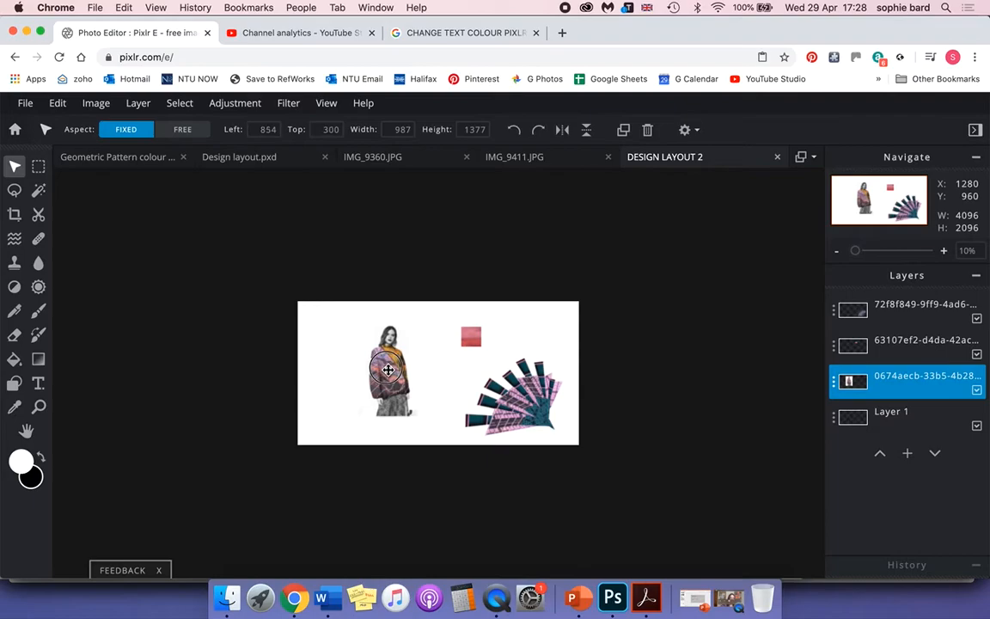
left_click_drag(476, 342, 442, 343)
left_click_drag(509, 393, 474, 381)
- In IMG_9411.JPG, marquee-select an area of about 1012 x 891 px across the orange and purple boundary and copy it
left_click(228, 159)
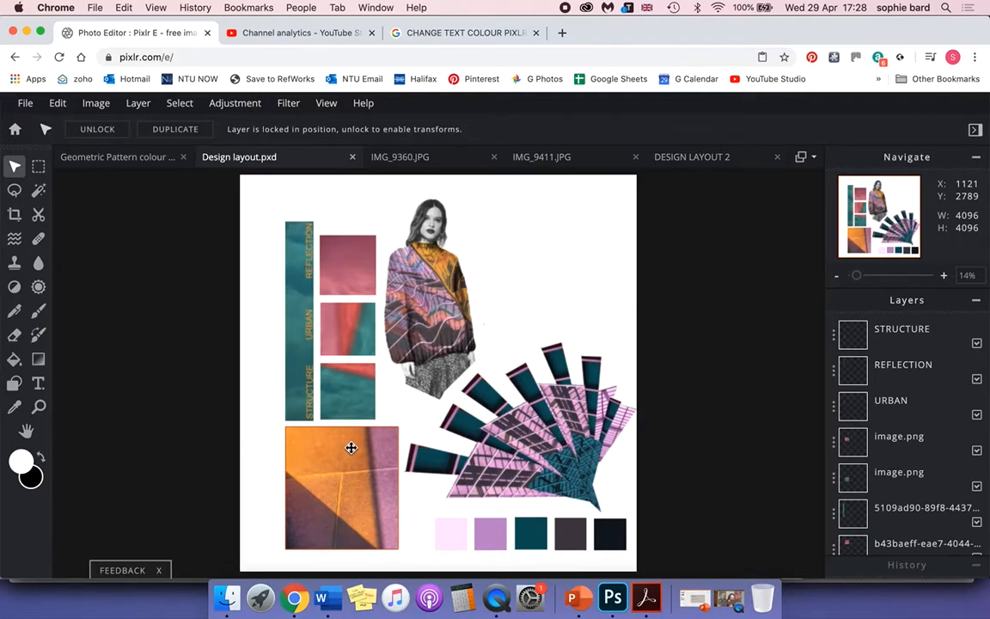
left_click(558, 162)
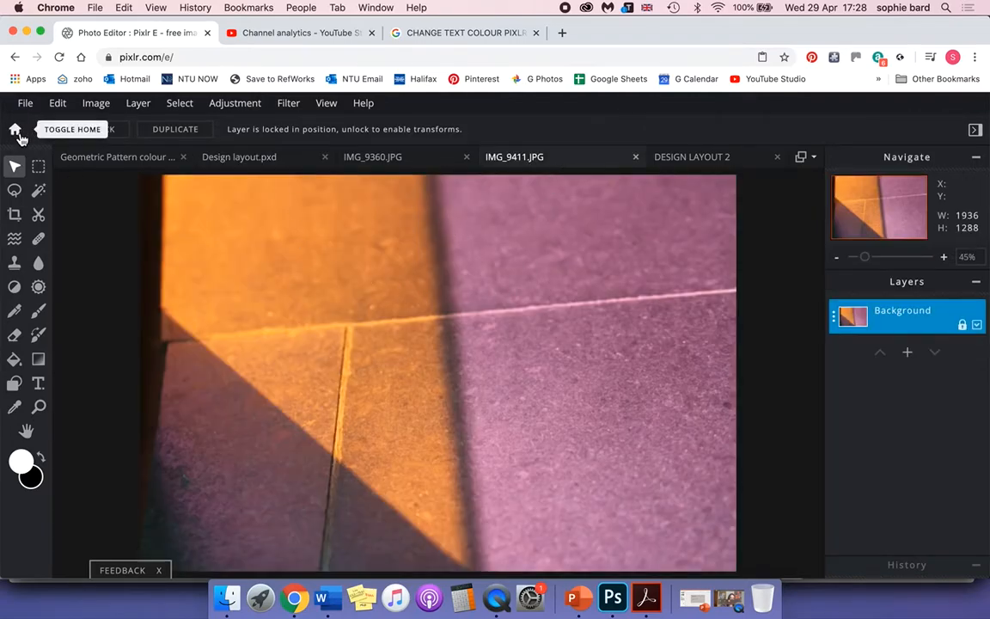
left_click(38, 166)
left_click_drag(283, 239, 594, 514)
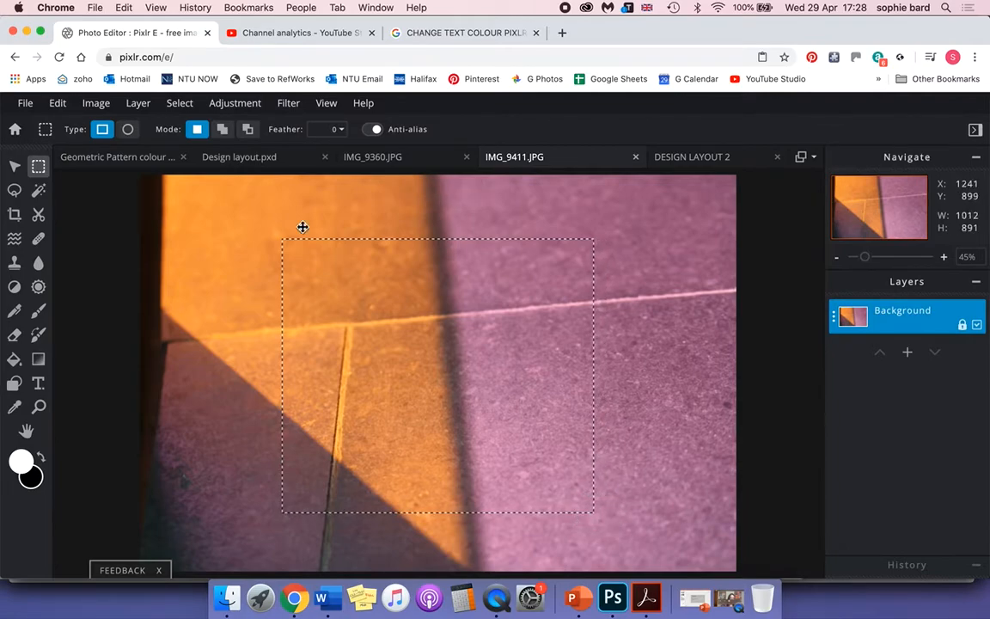
left_click(58, 104)
left_click(75, 187)
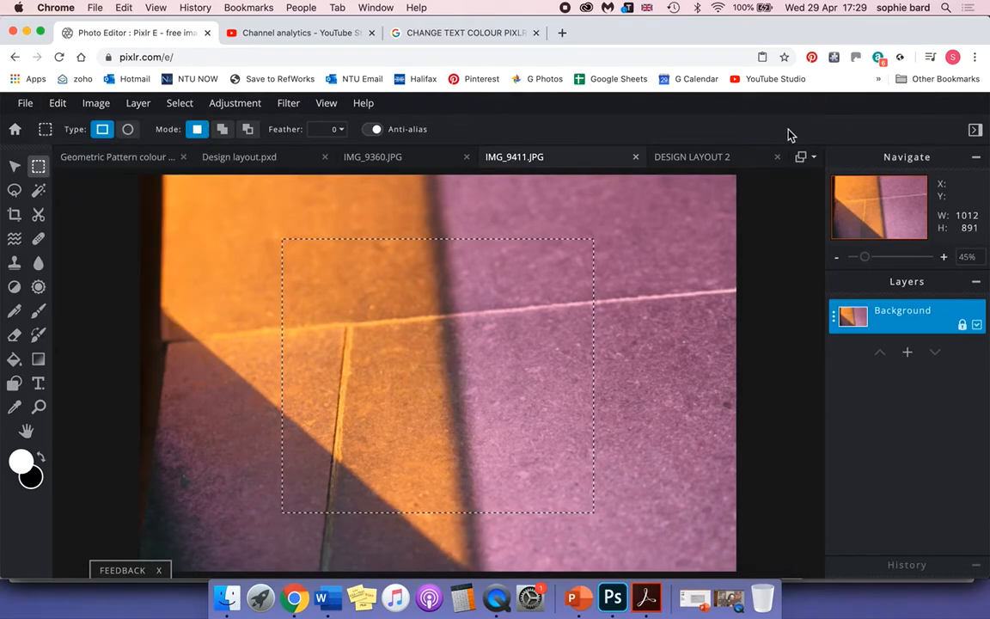
- Paste the copied orange and purple swatch into the DESIGN LAYOUT 2 image
left_click(707, 158)
left_click(58, 102)
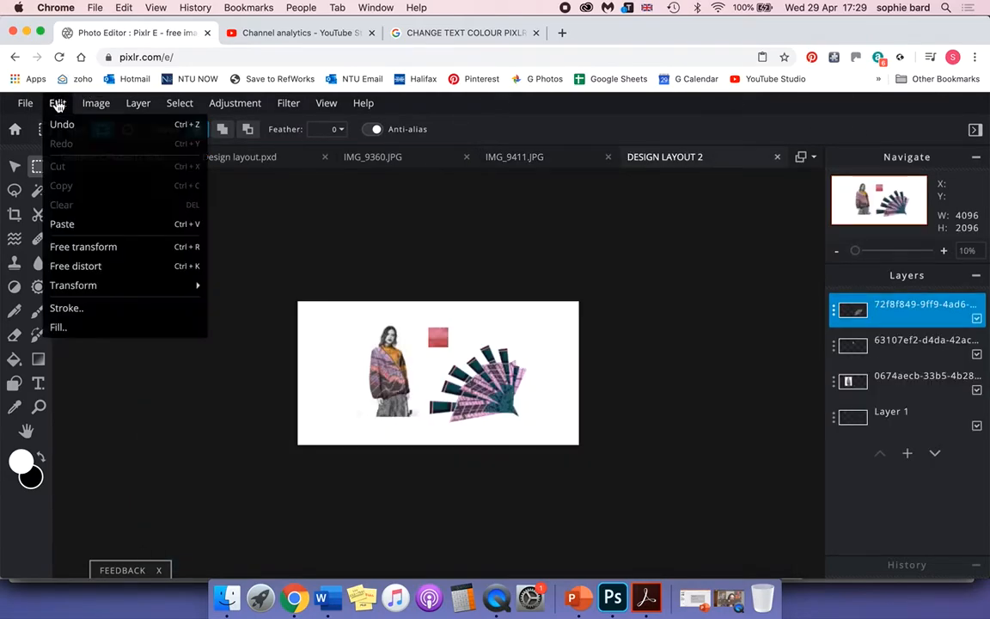
left_click(90, 220)
- Scale the orange and purple swatch to about half size, rotate it 90° clockwise, and place it below the illustration, shifting the illustration left
left_click_drag(439, 333, 375, 419)
left_click_drag(438, 346, 468, 322)
left_click_drag(409, 357, 366, 344)
left_click_drag(325, 294, 340, 318)
left_click_drag(348, 401, 374, 419)
- Place the pink swatch just right of the illustration and move the fan to about 1473 px from the left and 746 px from the top
scroll(374, 420, "up", 1)
left_click_drag(505, 274, 376, 368)
left_click_drag(556, 425, 496, 441)
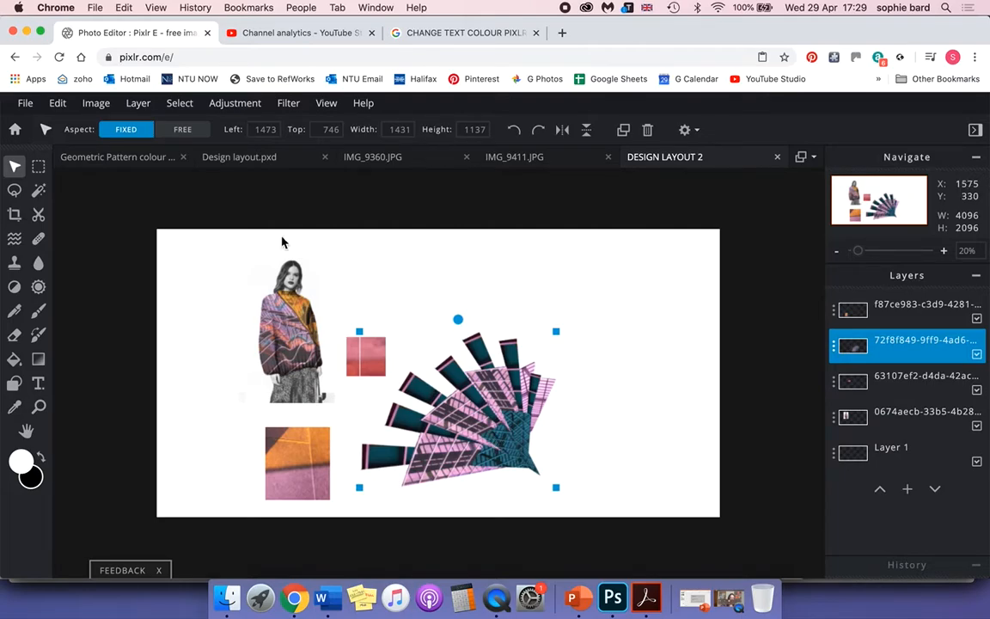
- Examine the vertical text labels on the teal strip in Design layout.pxd as a reference, and return to DESIGN LAYOUT 2
left_click(126, 158)
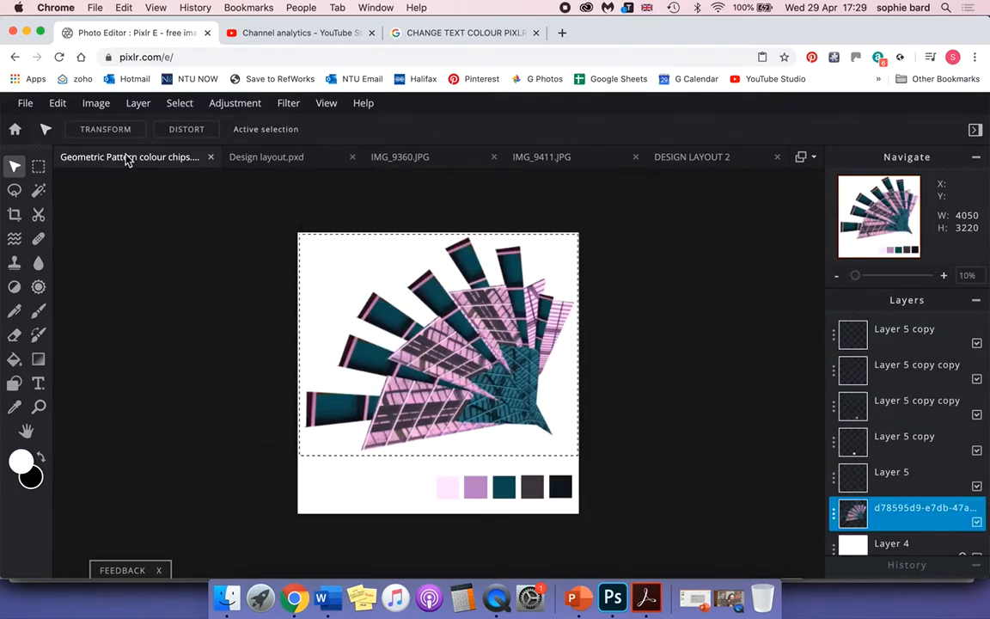
left_click(252, 163)
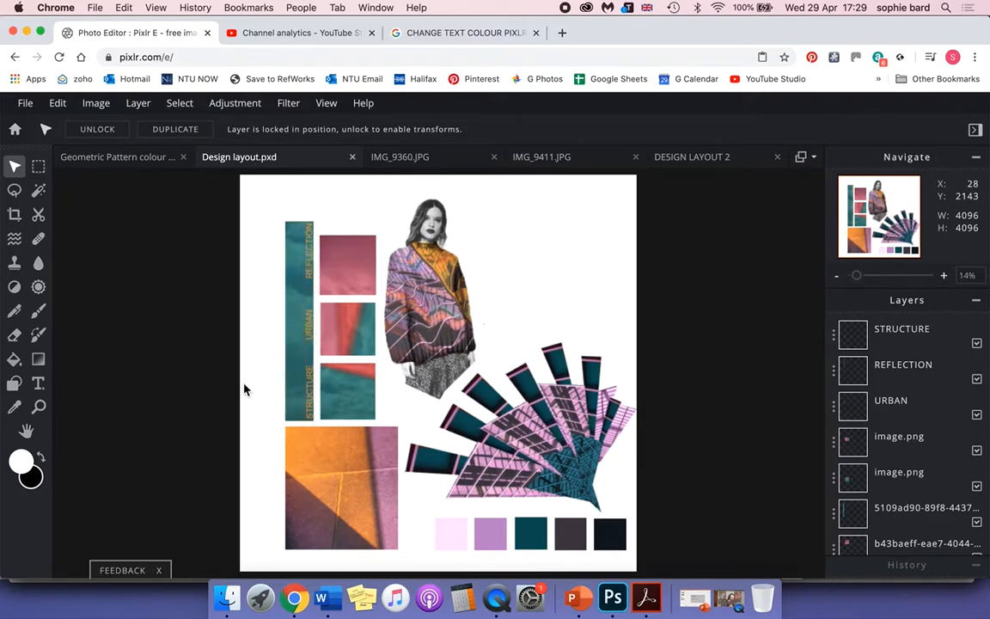
scroll(244, 389, "up", 3)
scroll(244, 390, "down", 4)
scroll(244, 389, "up", 4)
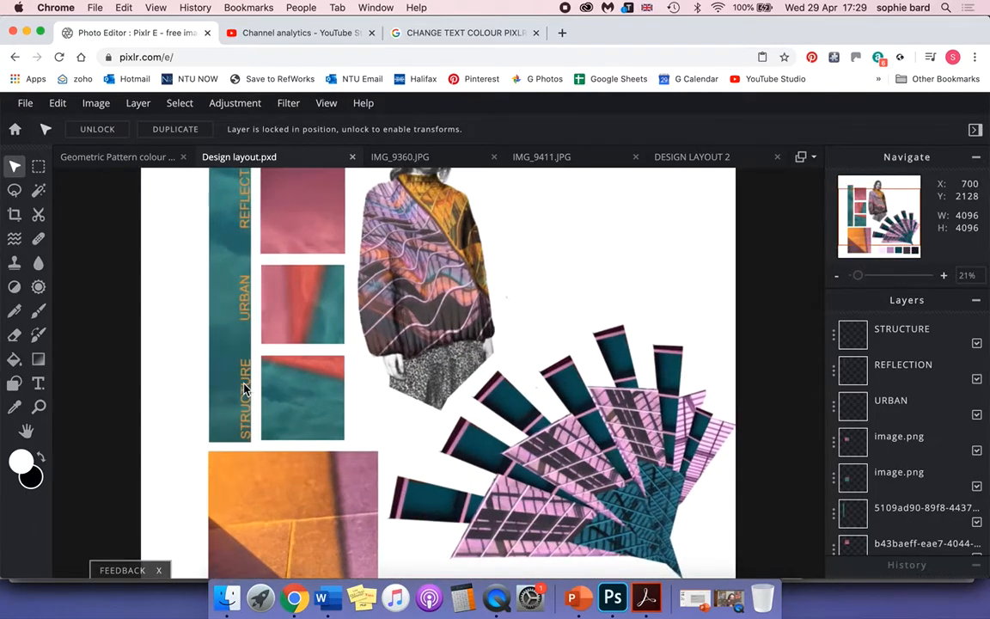
left_click_drag(190, 323, 200, 379)
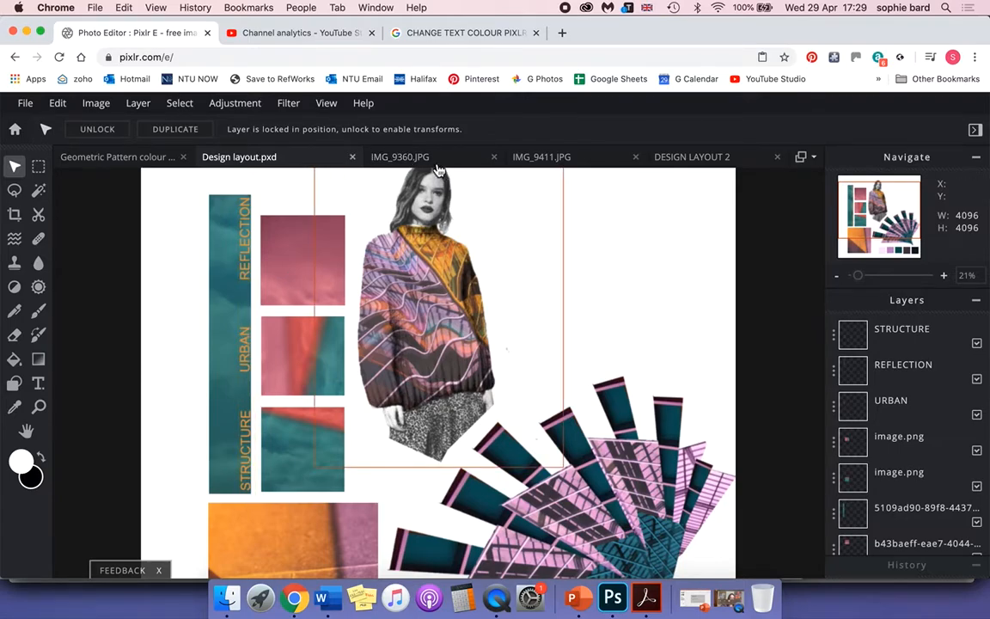
left_click(717, 164)
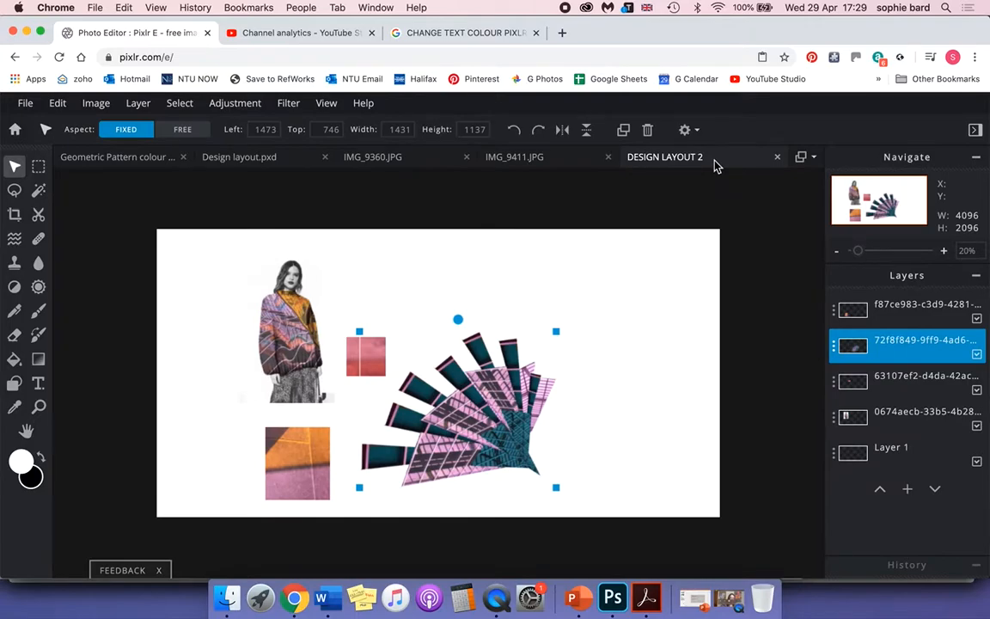
left_click(39, 387)
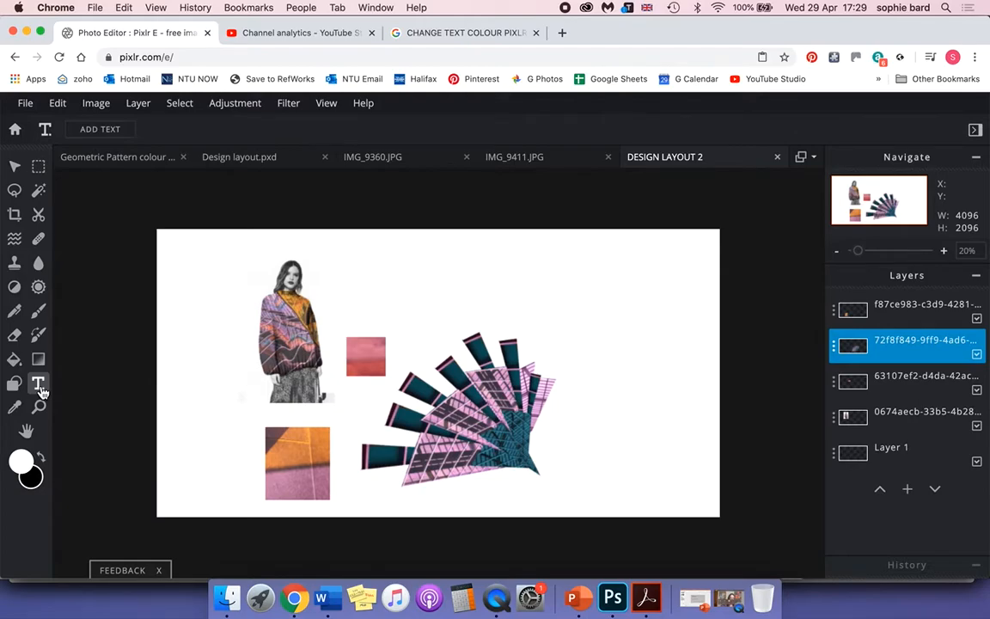
left_click(182, 348)
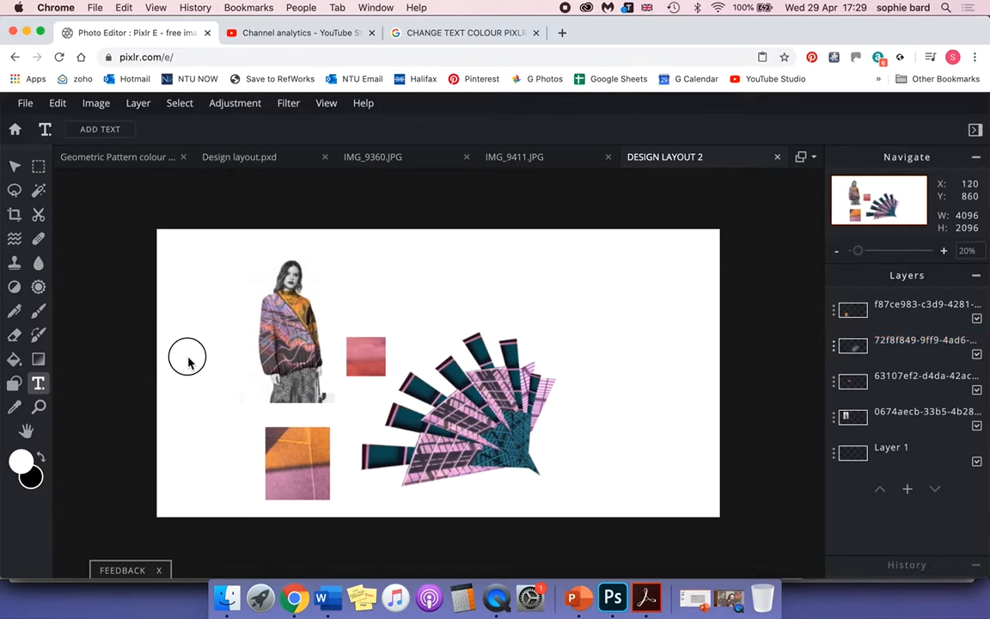
left_click(906, 313)
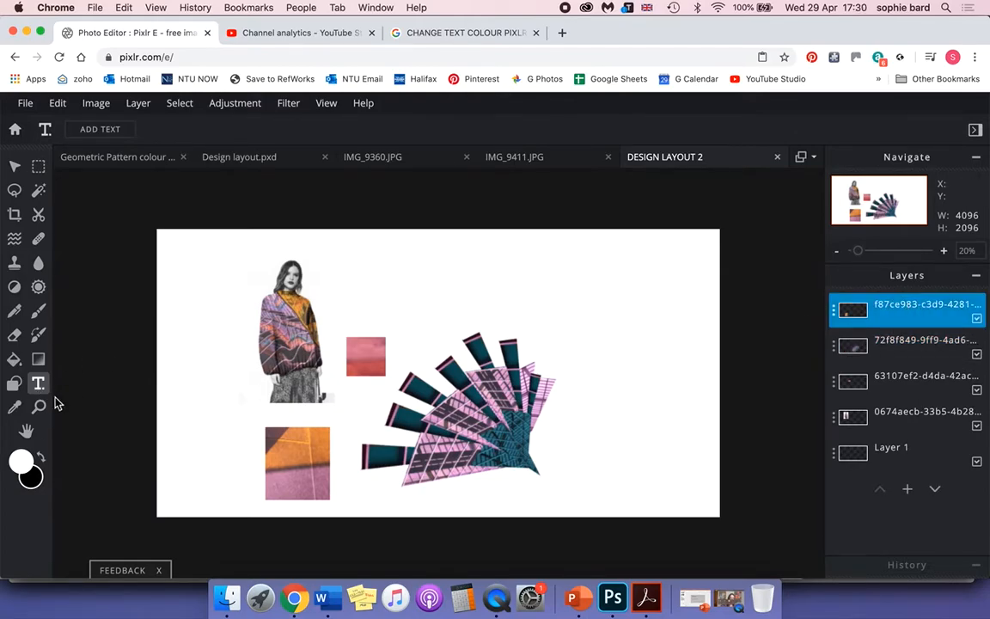
left_click(198, 361)
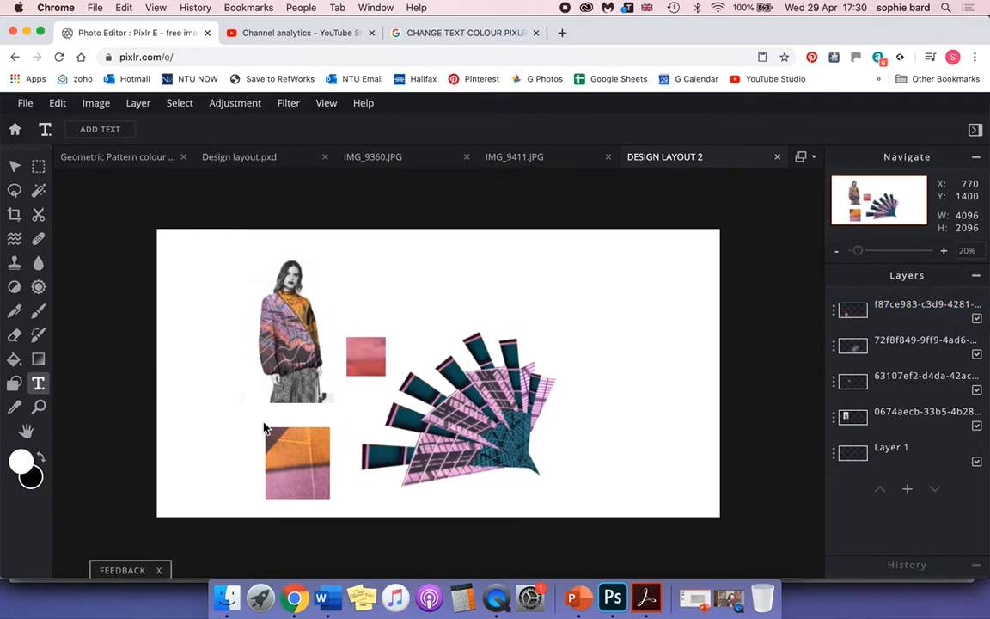
left_click(907, 488)
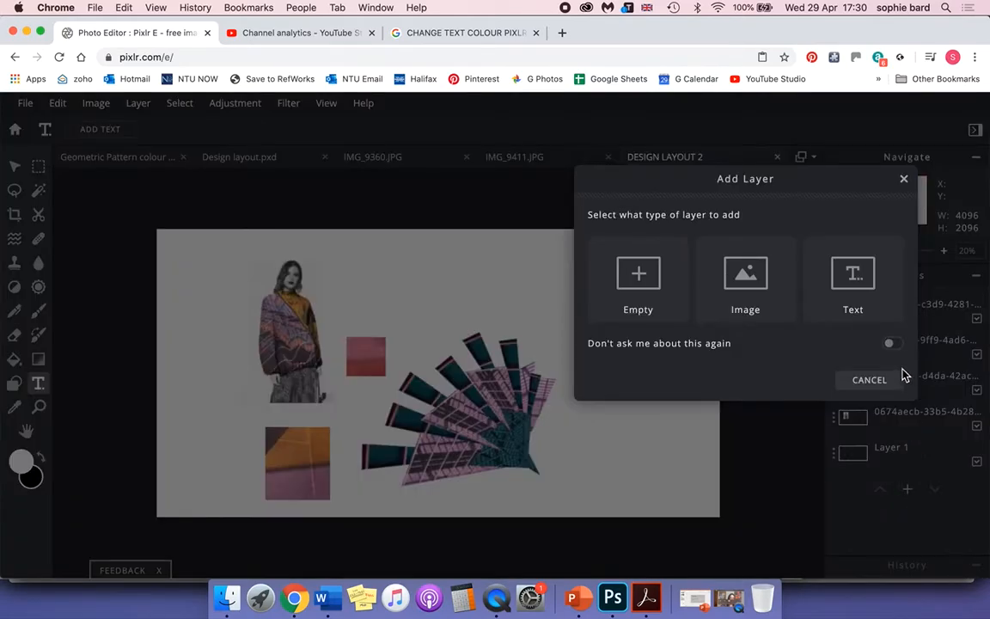
left_click(903, 178)
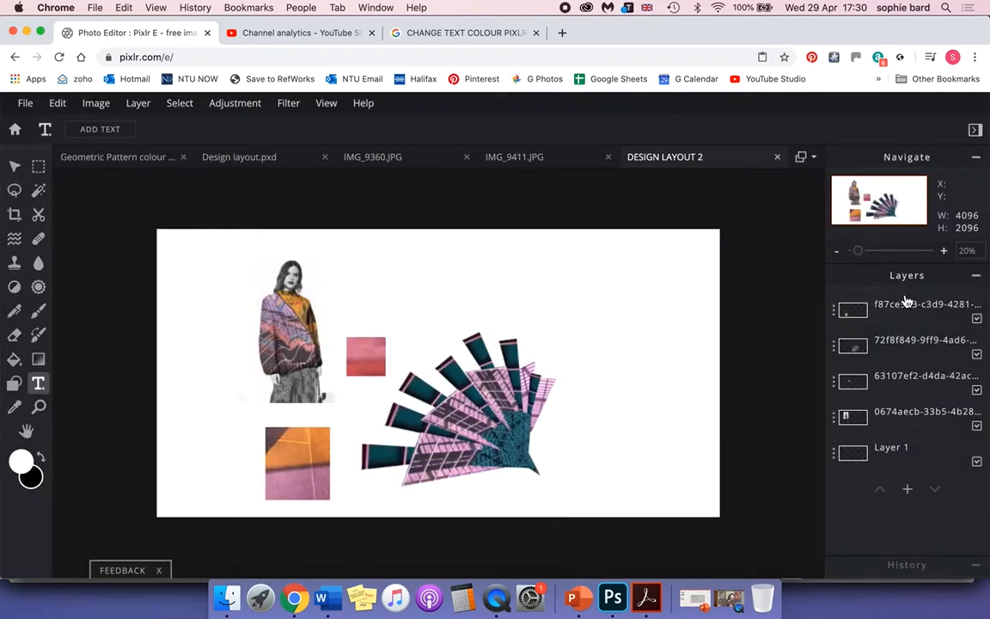
- Add a text layer and replace its placeholder text with "REFLECTIOB"
left_click(910, 488)
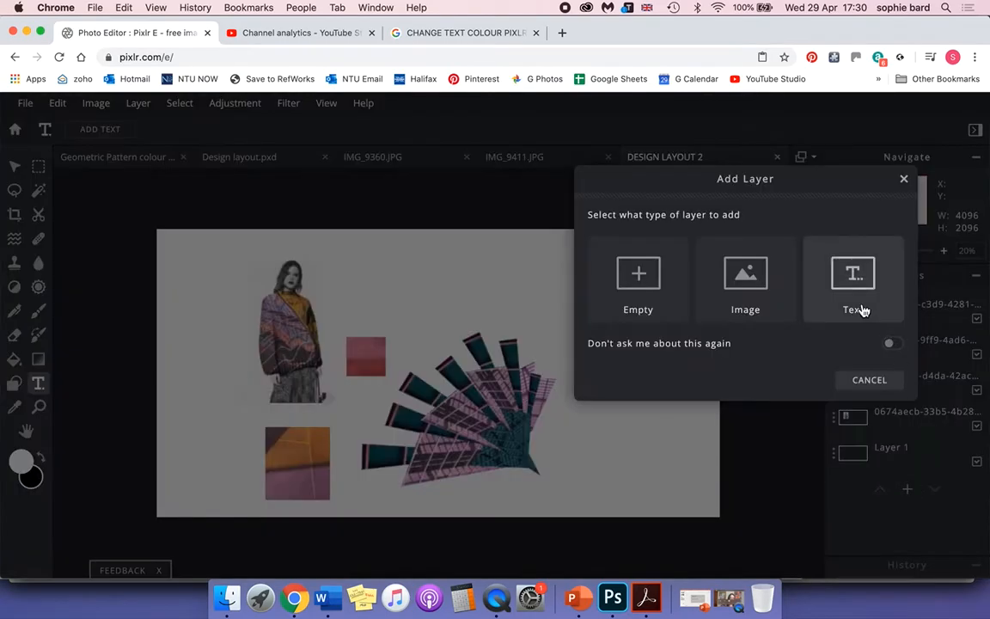
left_click(865, 270)
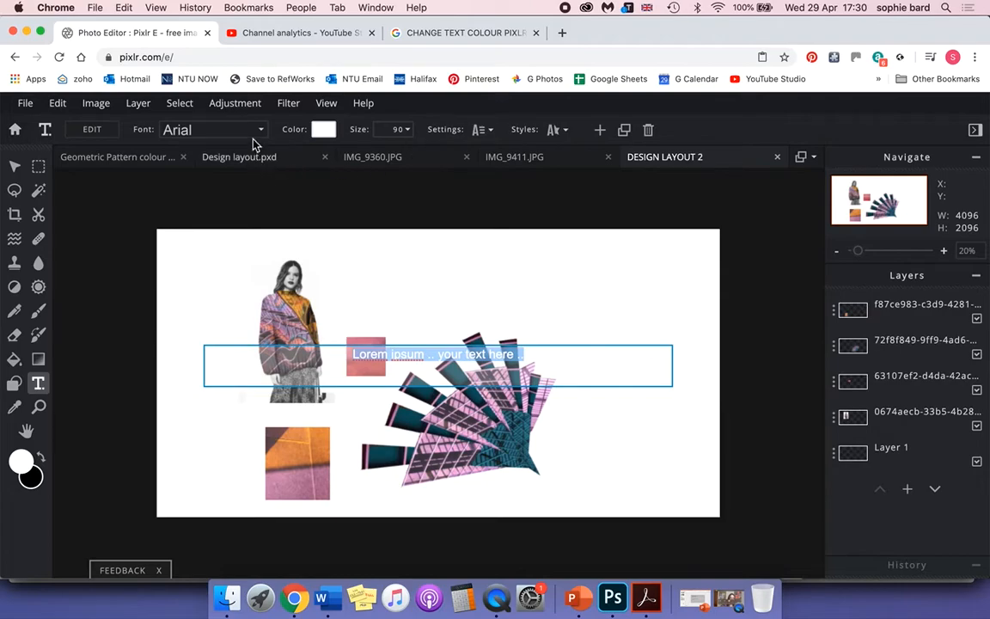
key("BackSpace")
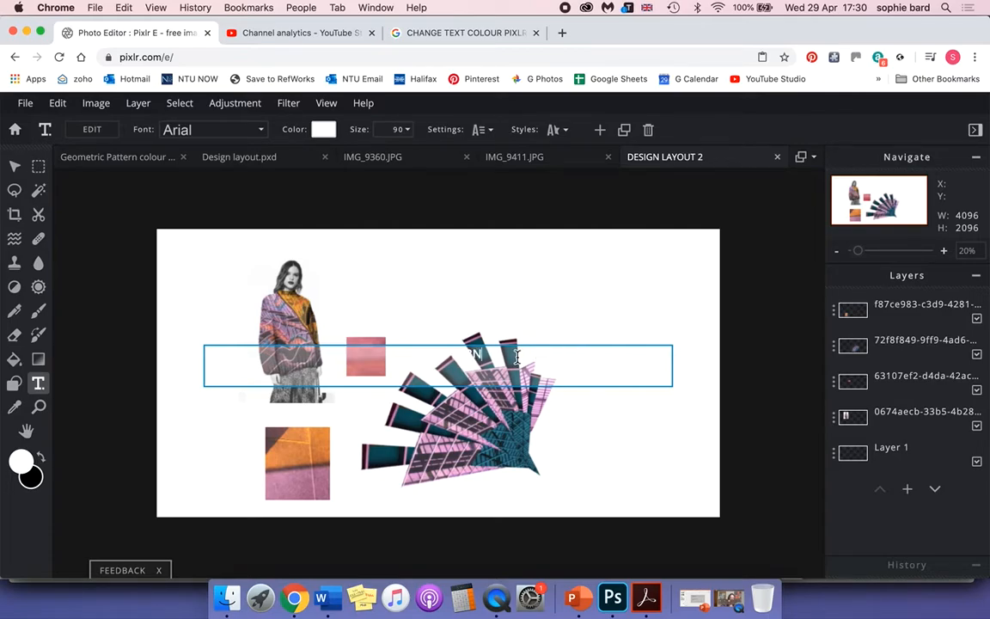
key("super+equal")
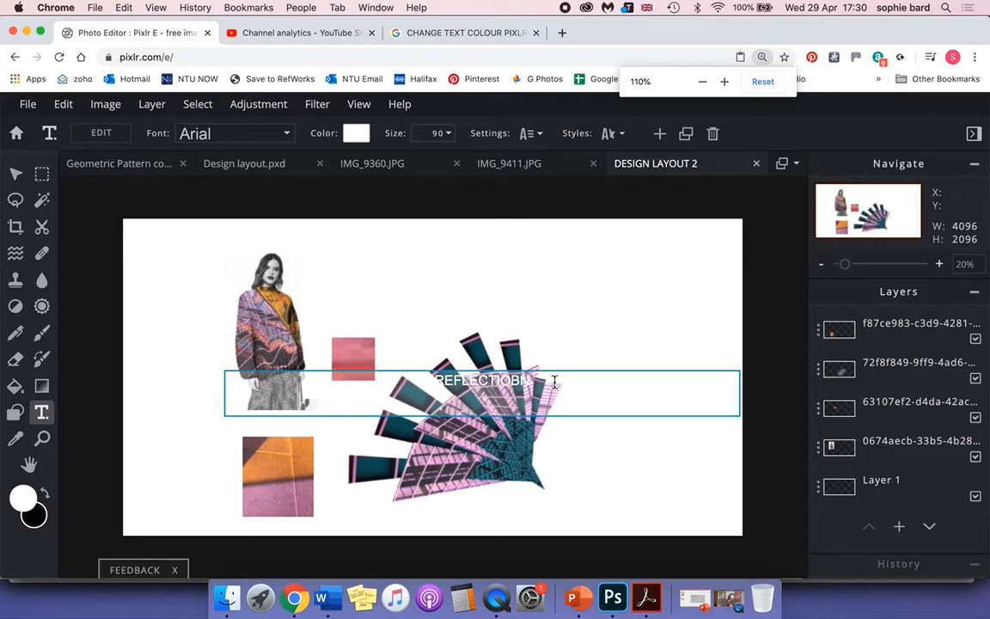
- Recolour the "REFLECTIOB" text with orange #E48F46 sampled from the photo swatch below the illustration, and deselect the text
left_click_drag(561, 386, 405, 385)
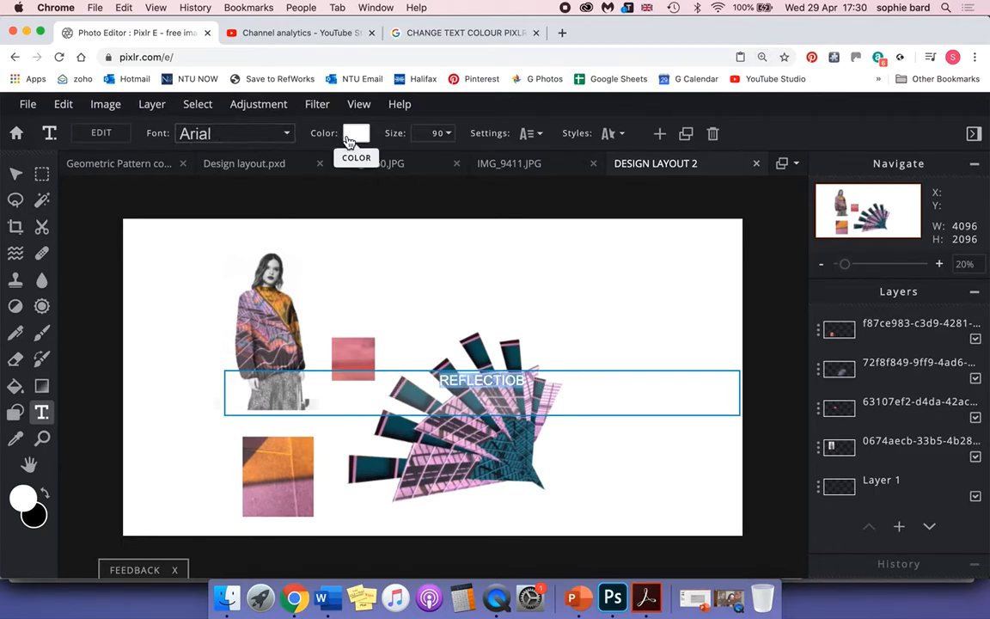
left_click(352, 138)
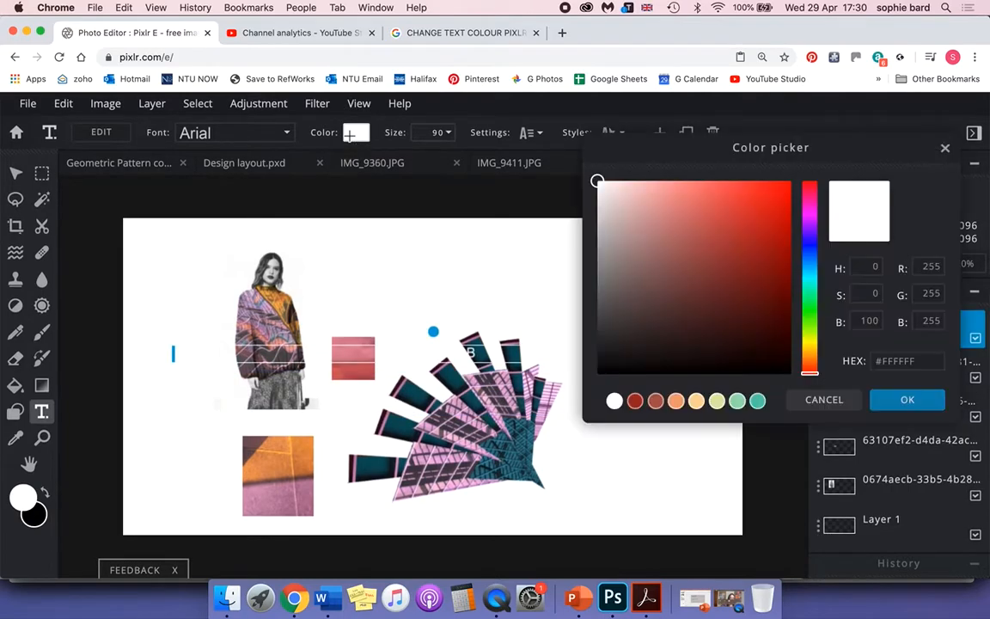
left_click(305, 460)
left_click(305, 452)
left_click(305, 447)
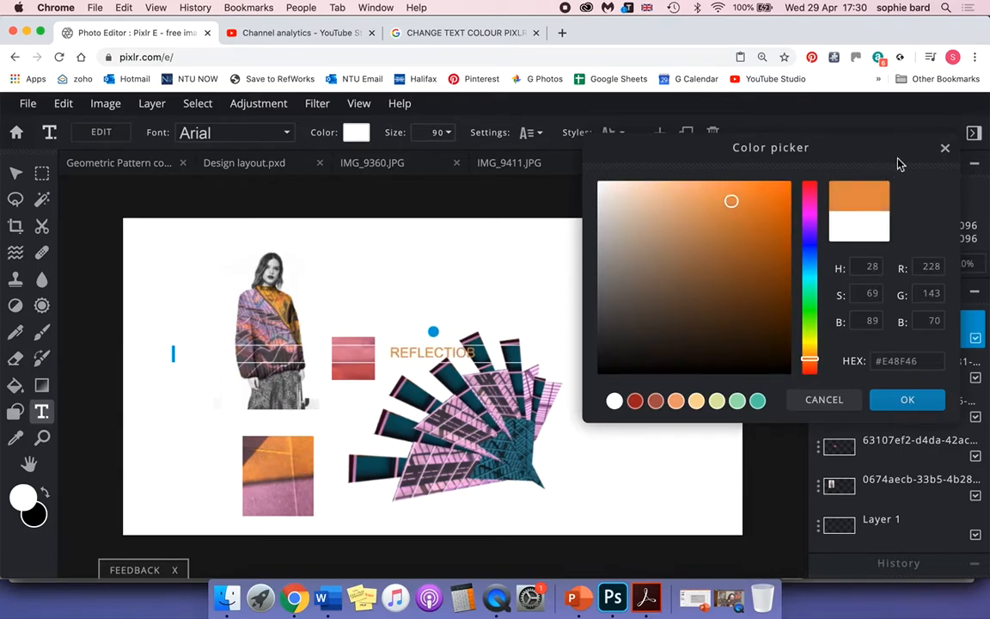
left_click_drag(829, 150, 630, 202)
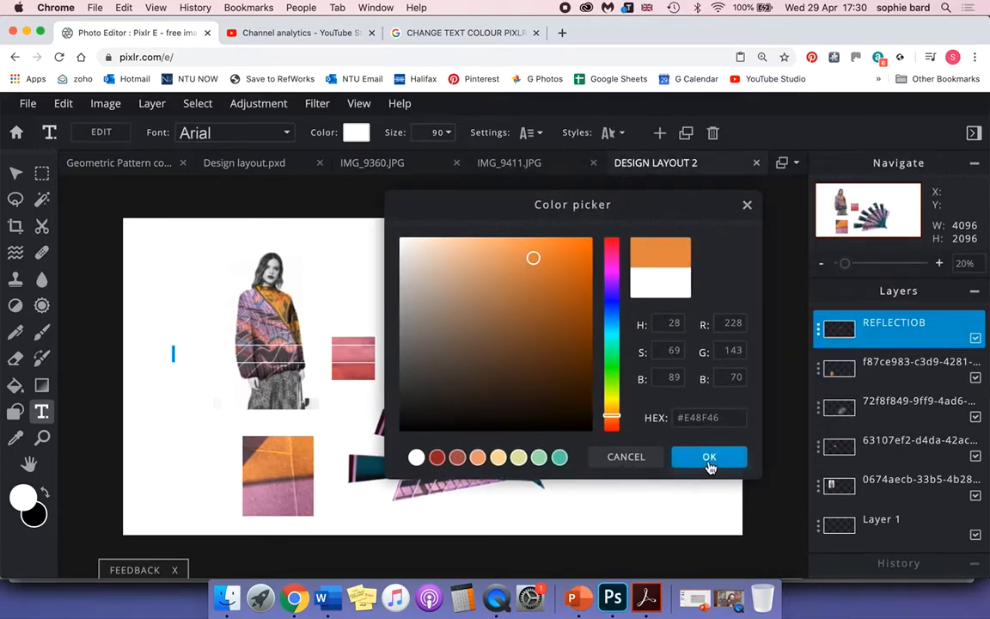
left_click(707, 464)
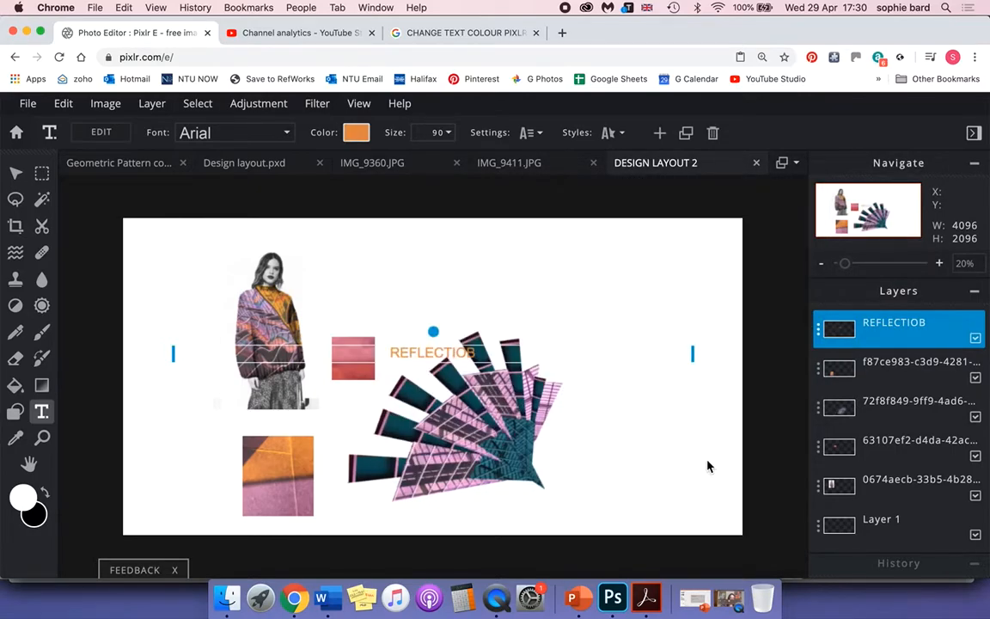
left_click(481, 357)
left_click(492, 277)
left_click(542, 268)
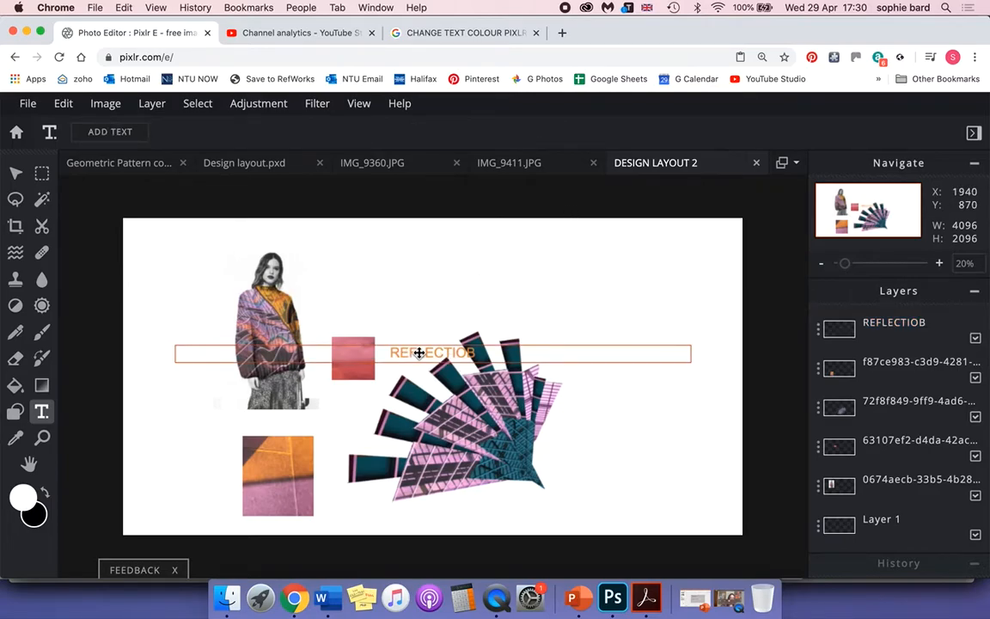
- Move the "REFLECTIOB" text into the white space above the fan and correct its wording to "REFLECTION"
left_click(17, 175)
left_click_drag(434, 352, 473, 294)
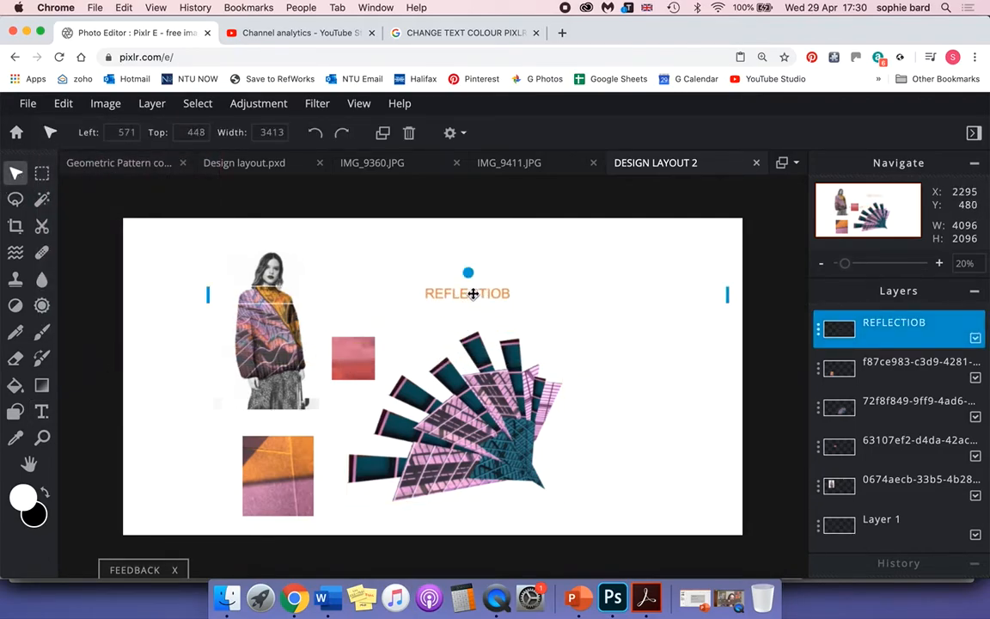
scroll(545, 300, "up", 2)
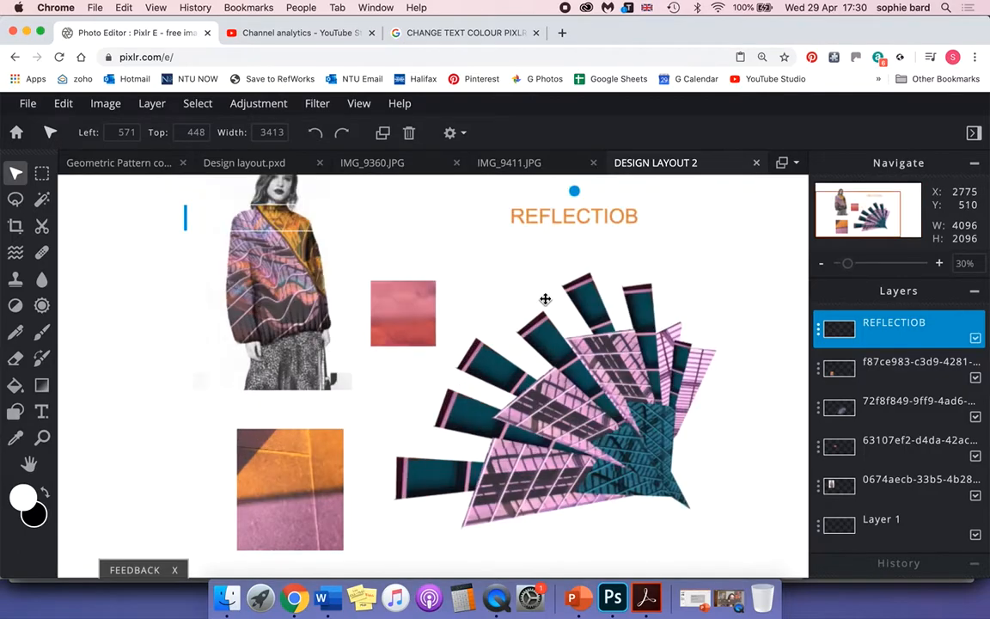
left_click_drag(631, 241, 516, 351)
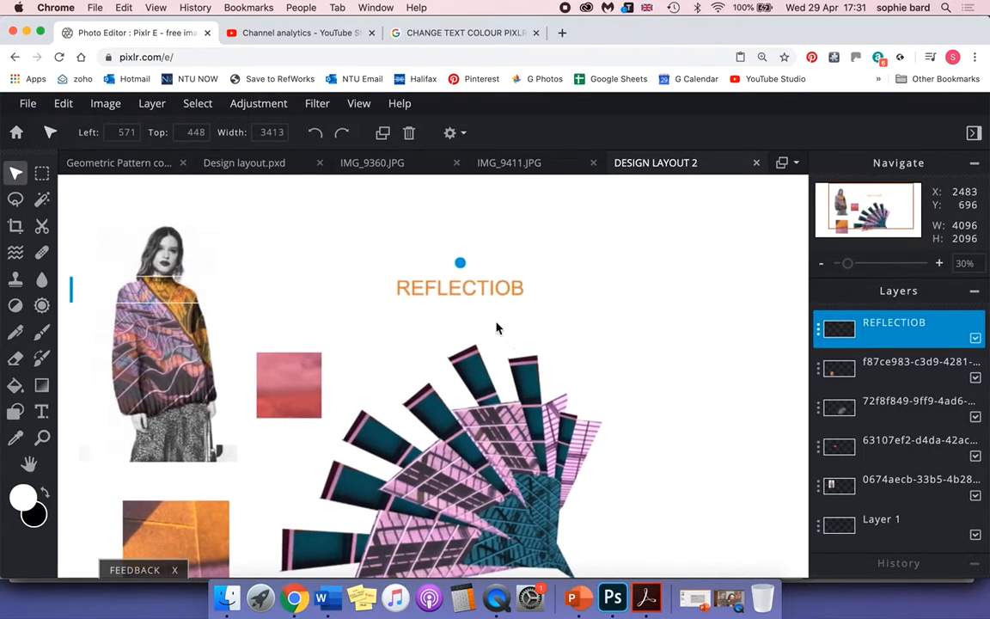
mouse_move(442, 287)
left_mouse_down()
mouse_move(426, 303)
mouse_move(434, 290)
left_mouse_up()
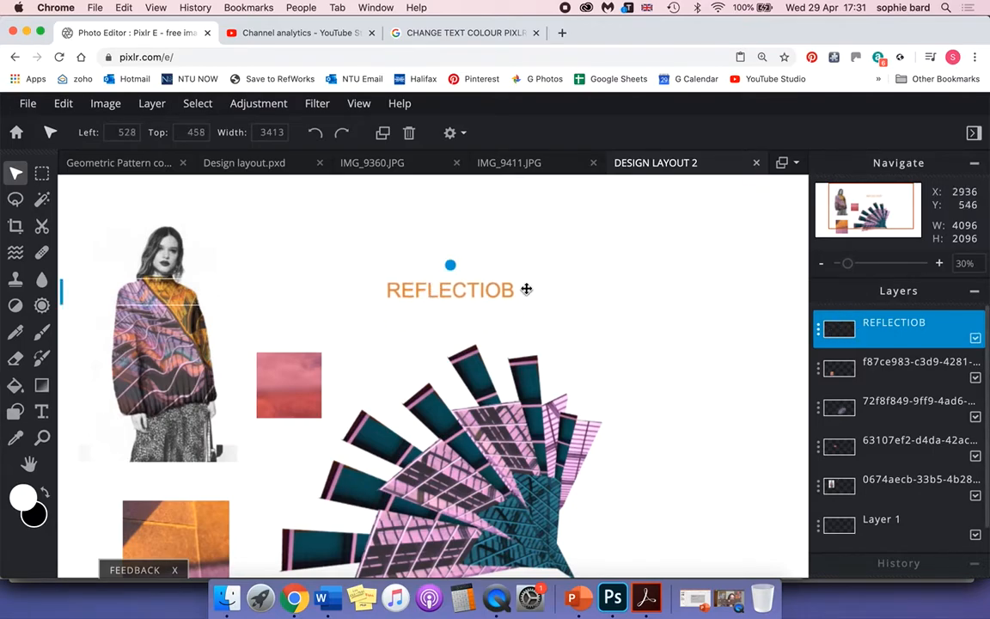
double_click(473, 293)
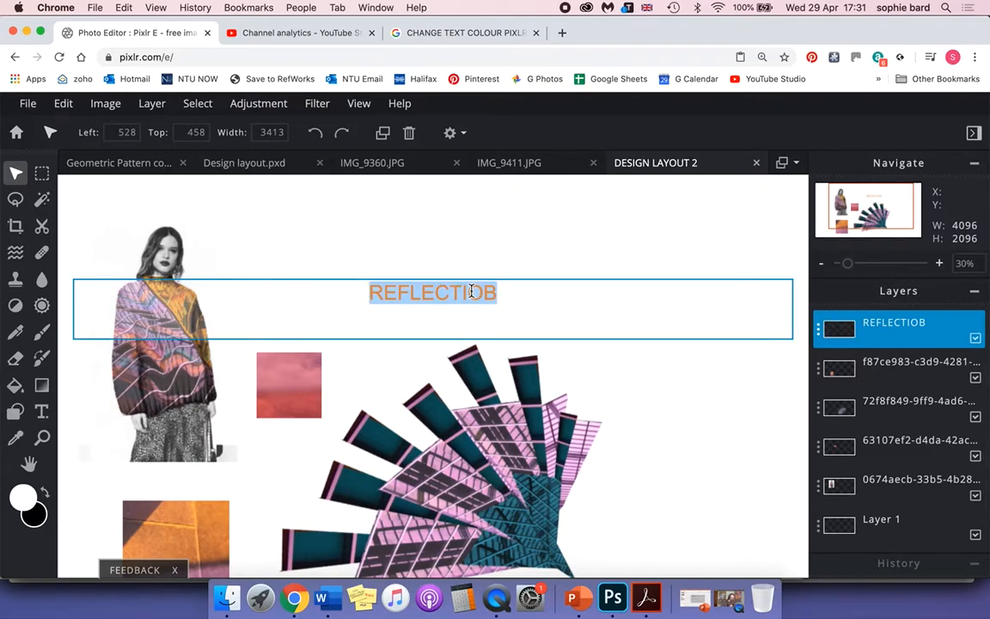
left_click(505, 291)
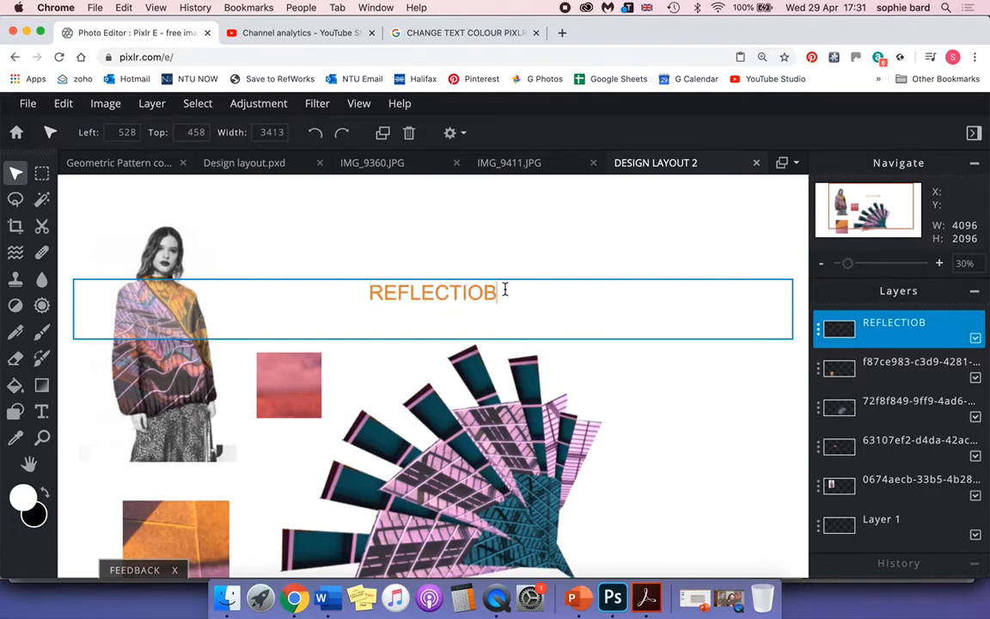
key("BackSpace")
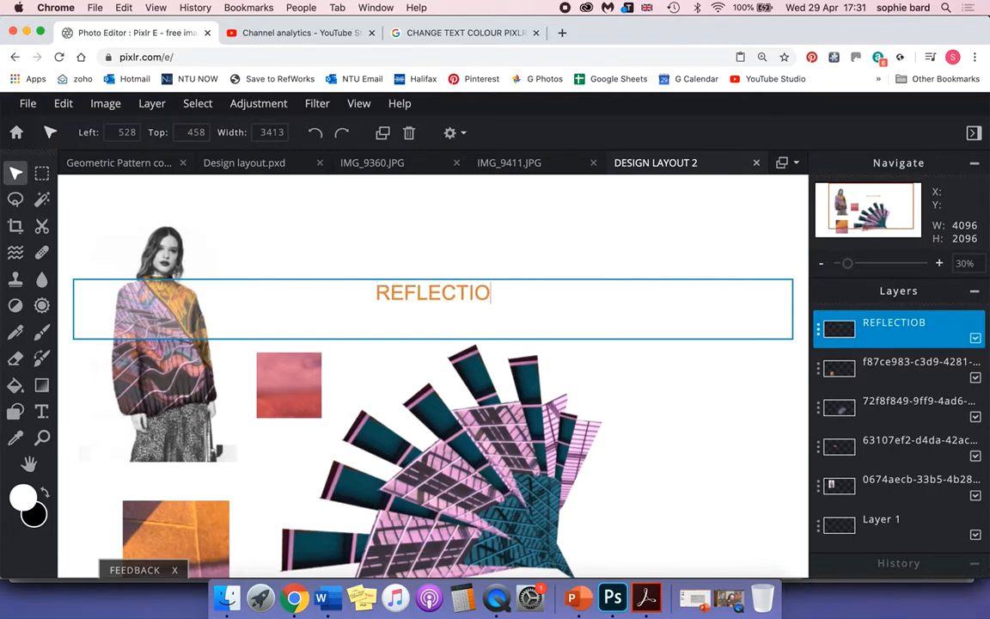
type("N")
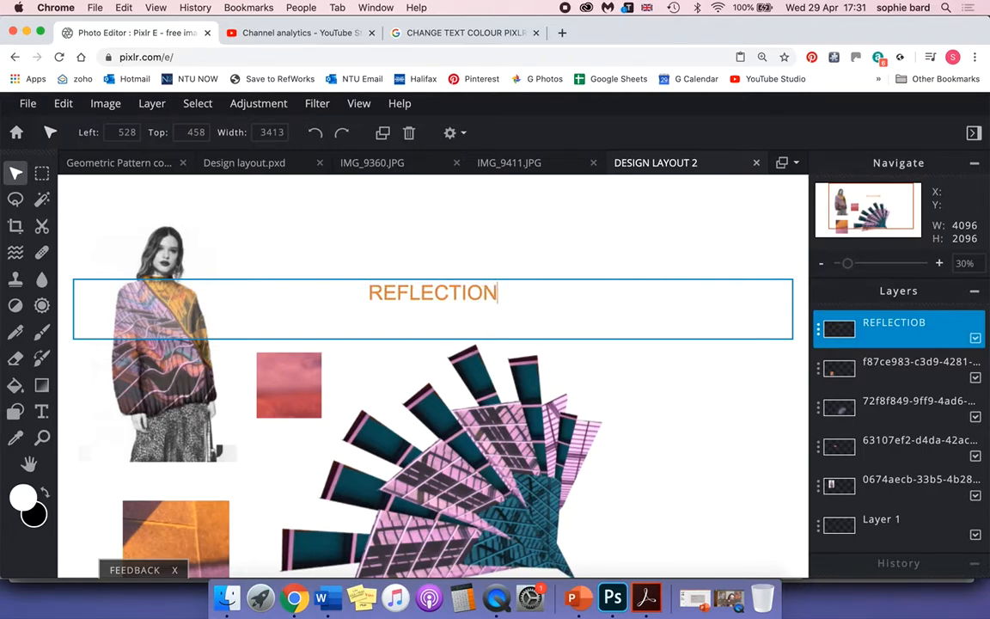
left_click(17, 174)
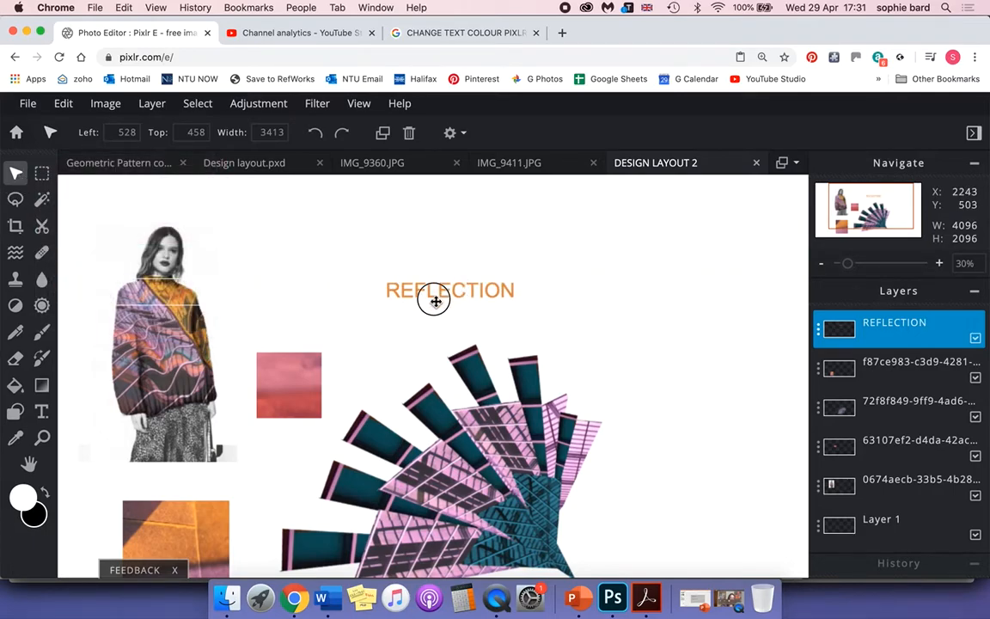
- Rotate the "REFLECTION" text 90° counter-clockwise so it reads upwards, and place it along the left side of the illustration's head and shoulders
left_click_drag(439, 297, 421, 301)
scroll(421, 301, "down", 2)
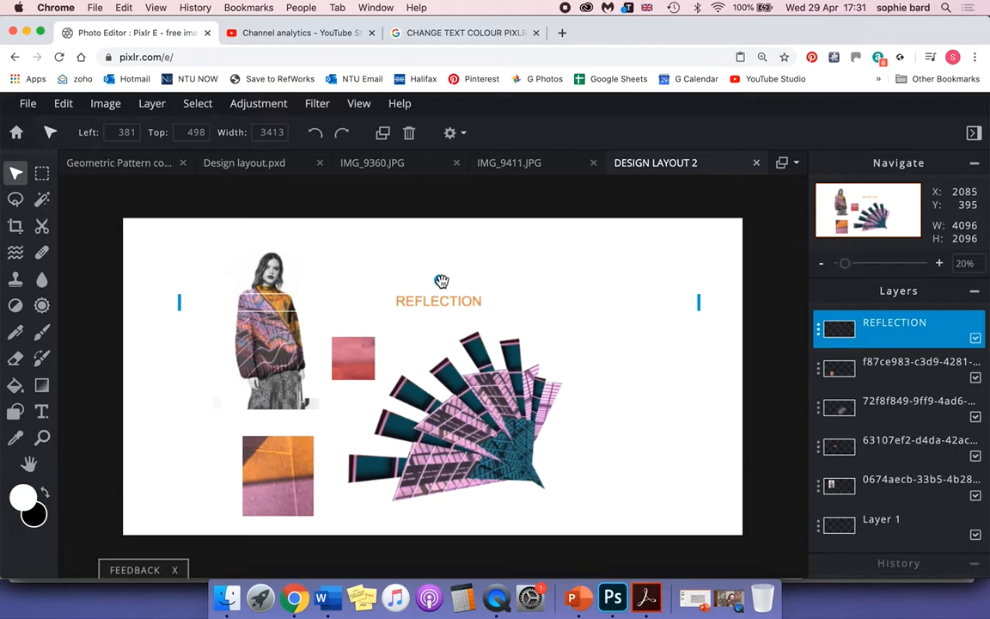
left_click_drag(441, 281, 223, 274)
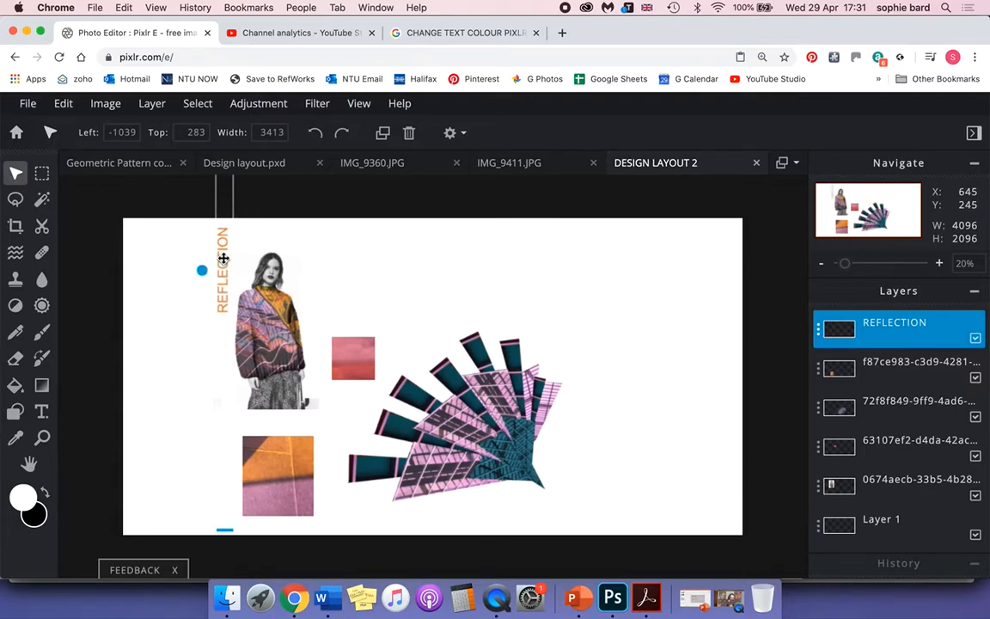
- Duplicate the vertical "REFLECTION" text layer and place the copy directly below the original, at about 1058 px from the top
left_click(904, 337)
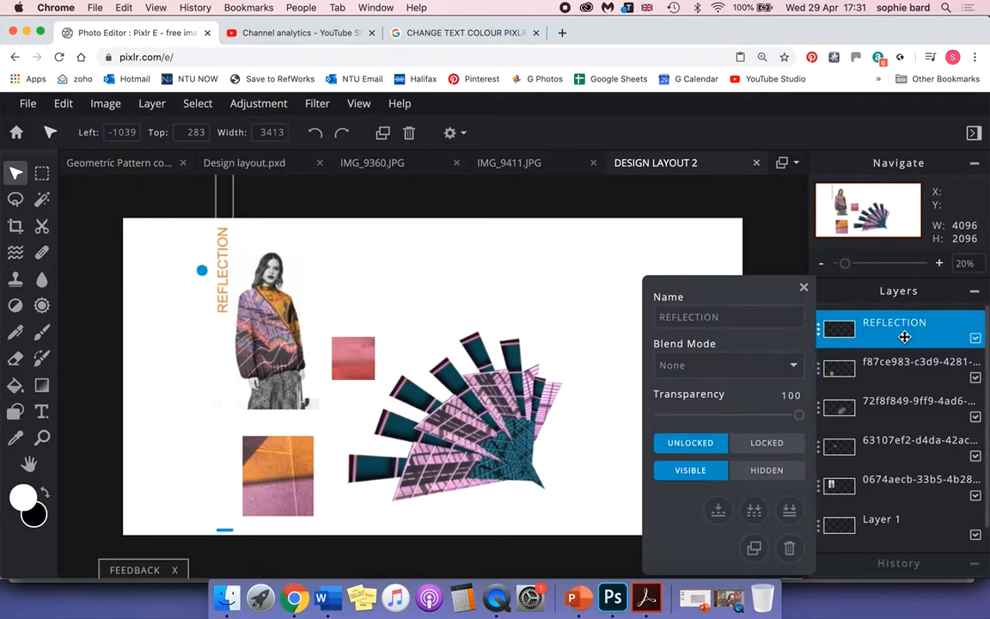
left_click(755, 549)
left_click_drag(225, 266, 225, 378)
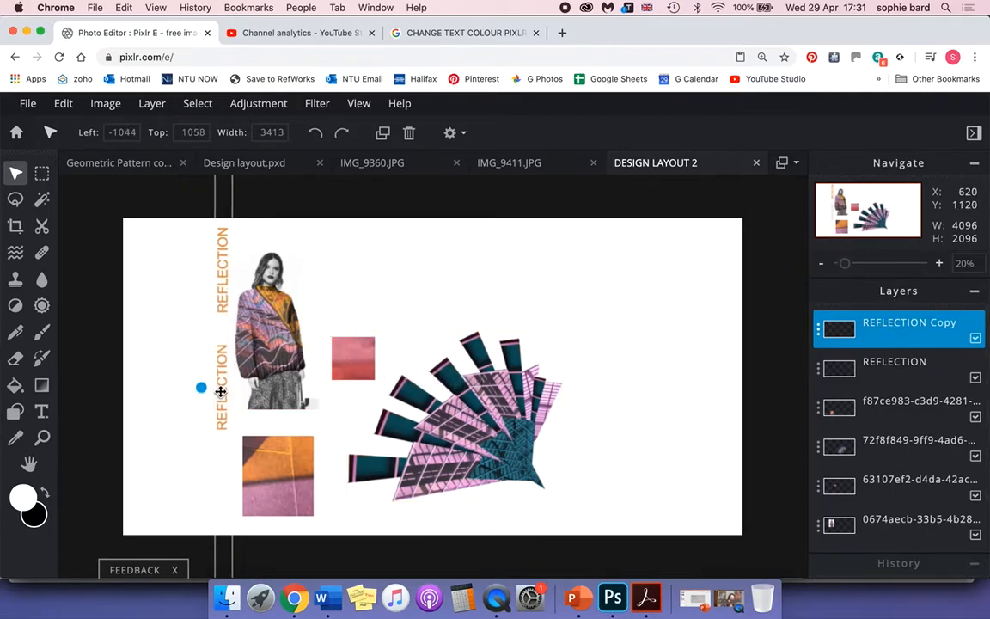
- Replace the wording of the lower "REFLECTION" copy with "URBAN"
double_click(221, 391)
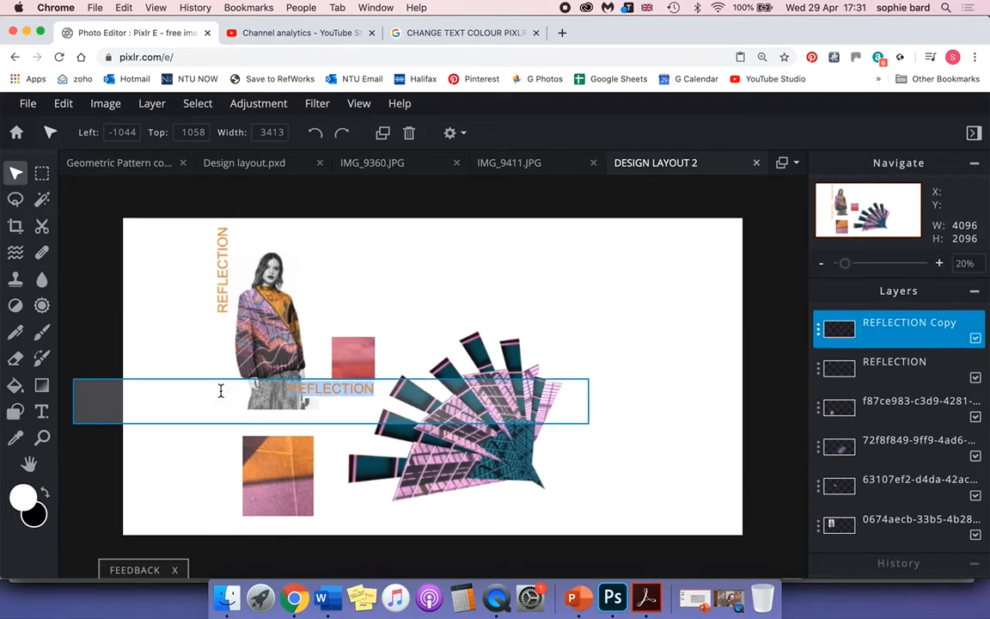
type("URBAN")
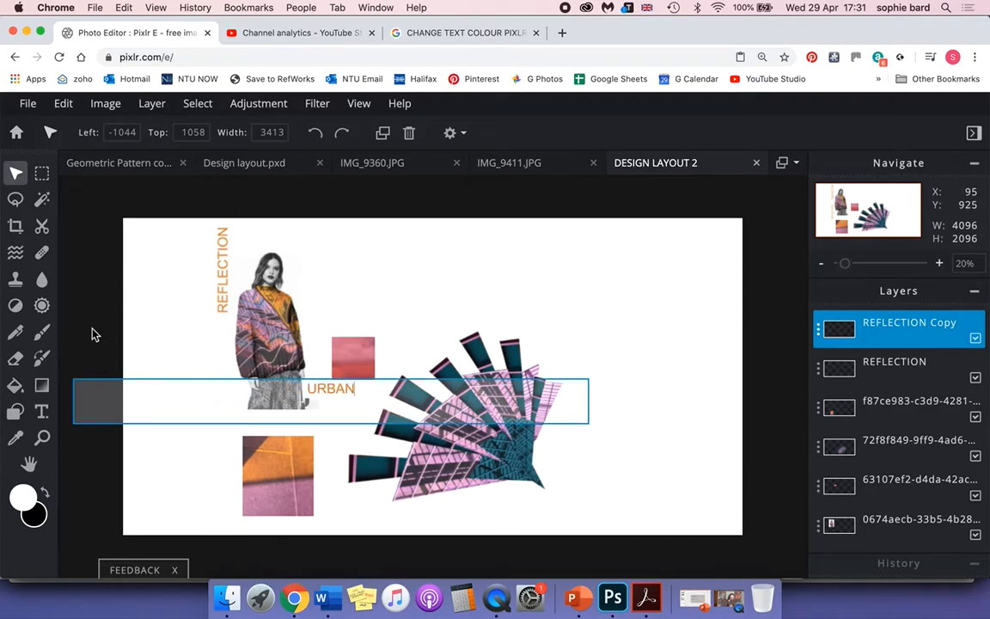
left_click(18, 173)
left_click(110, 391)
left_click(217, 384)
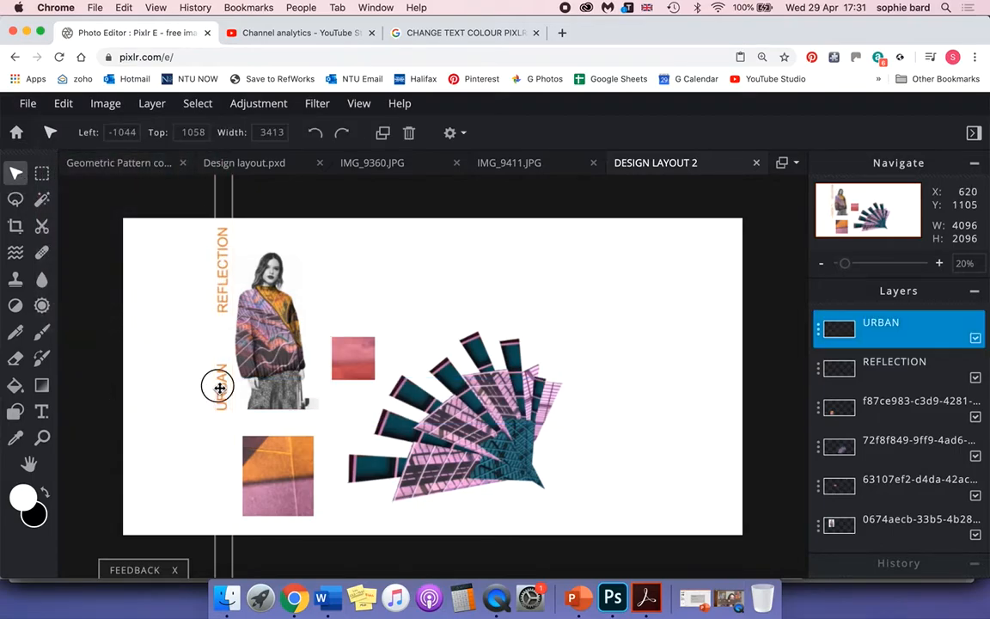
- Duplicate the "URBAN" text layer and place the copy beside the orange and purple swatch, at about 1653 px from the top
left_click(881, 319)
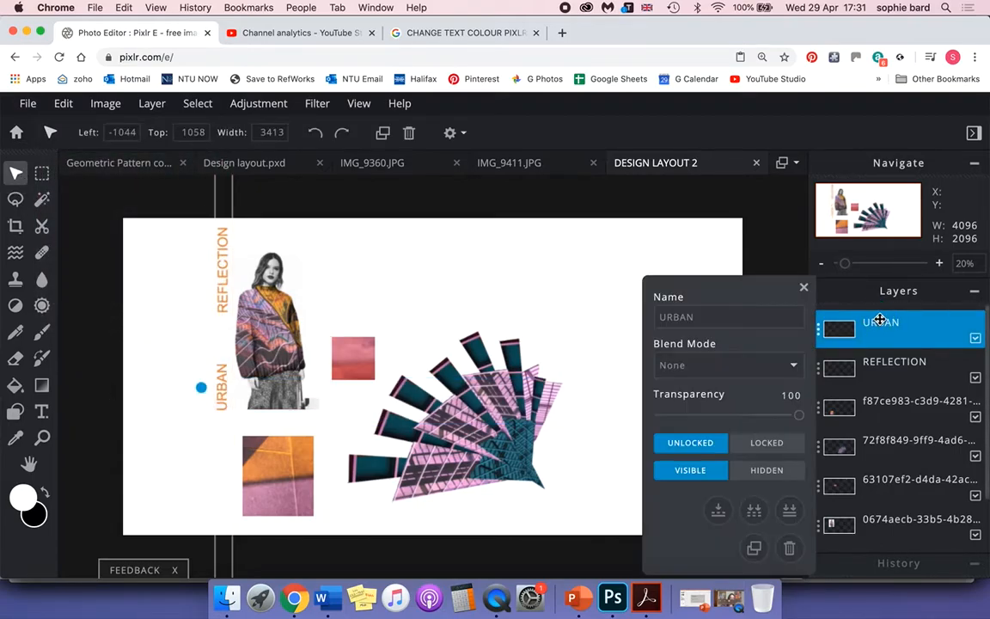
left_click(755, 548)
left_click_drag(223, 380, 221, 471)
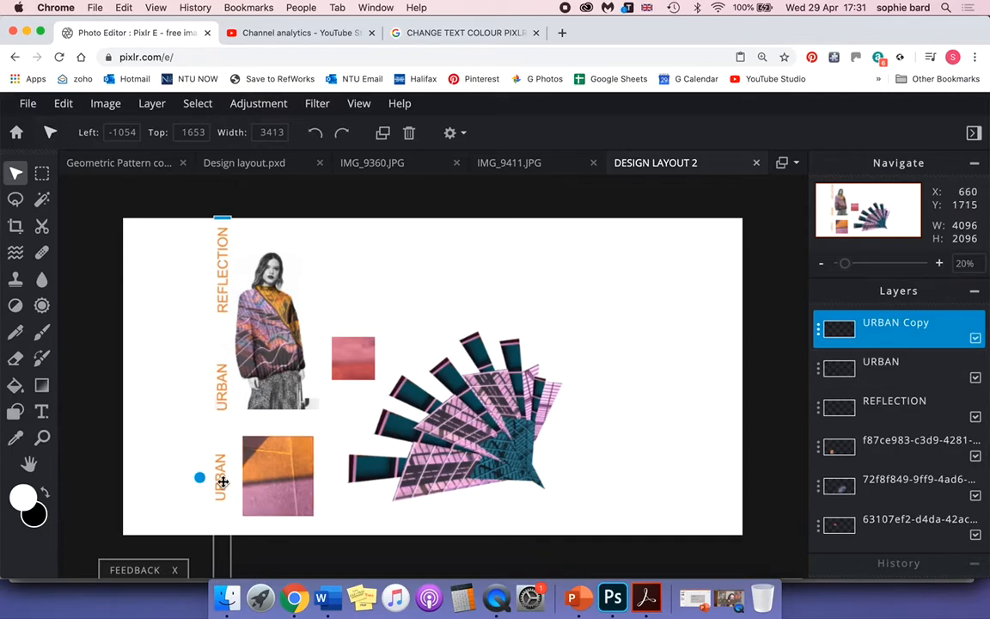
- Try the Aberus font on the lowest "URBAN" label
double_click(221, 479)
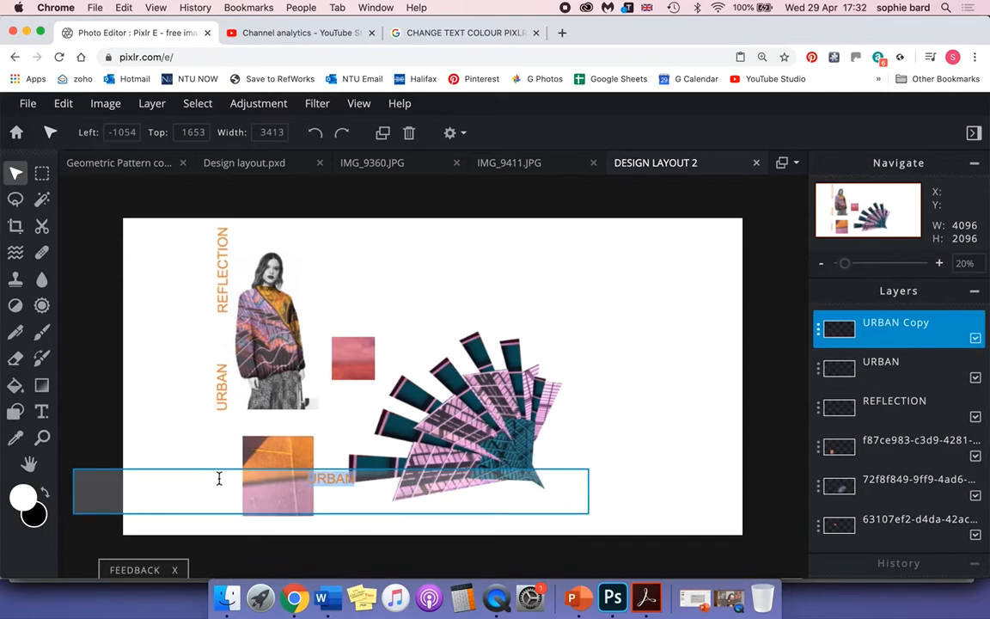
left_click(43, 413)
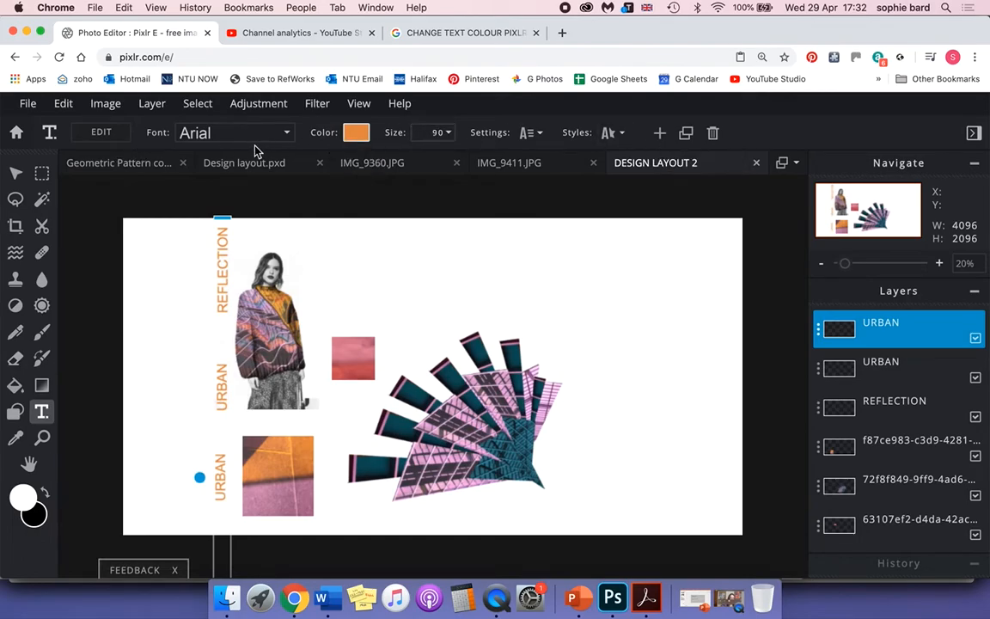
left_click(220, 464)
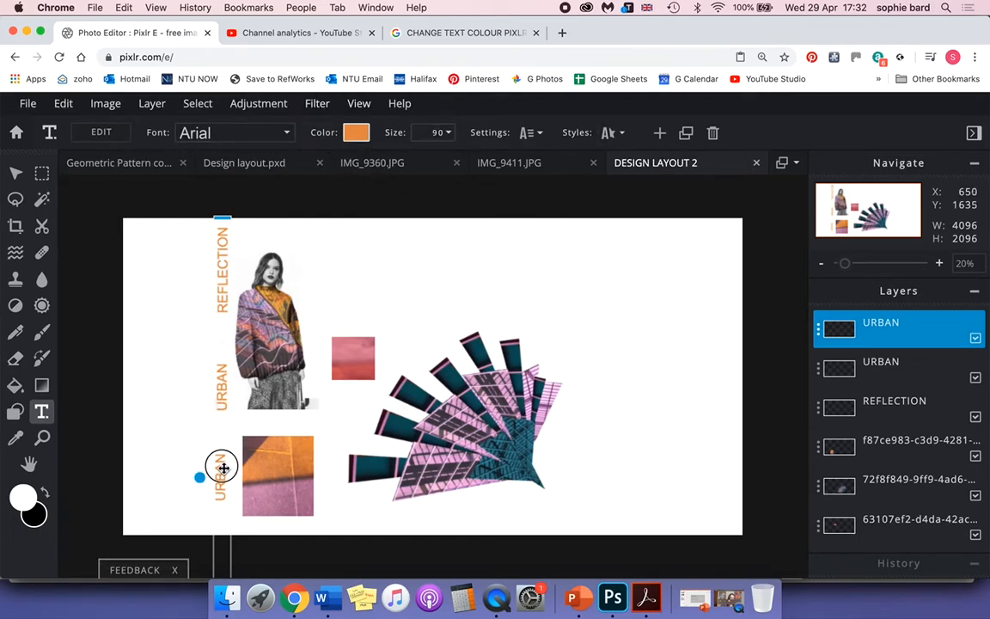
left_click(210, 141)
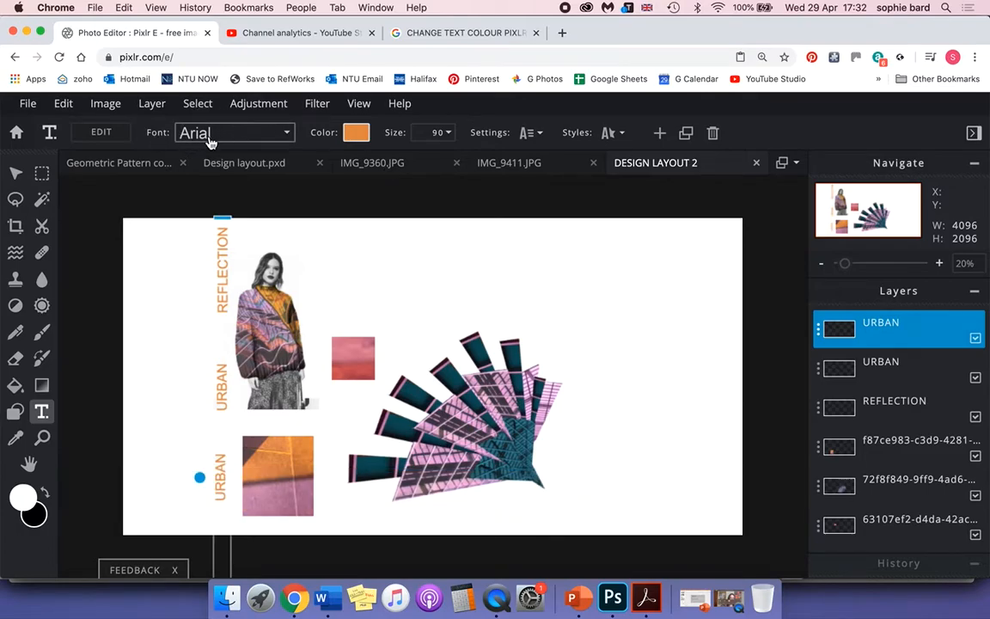
left_click(270, 140)
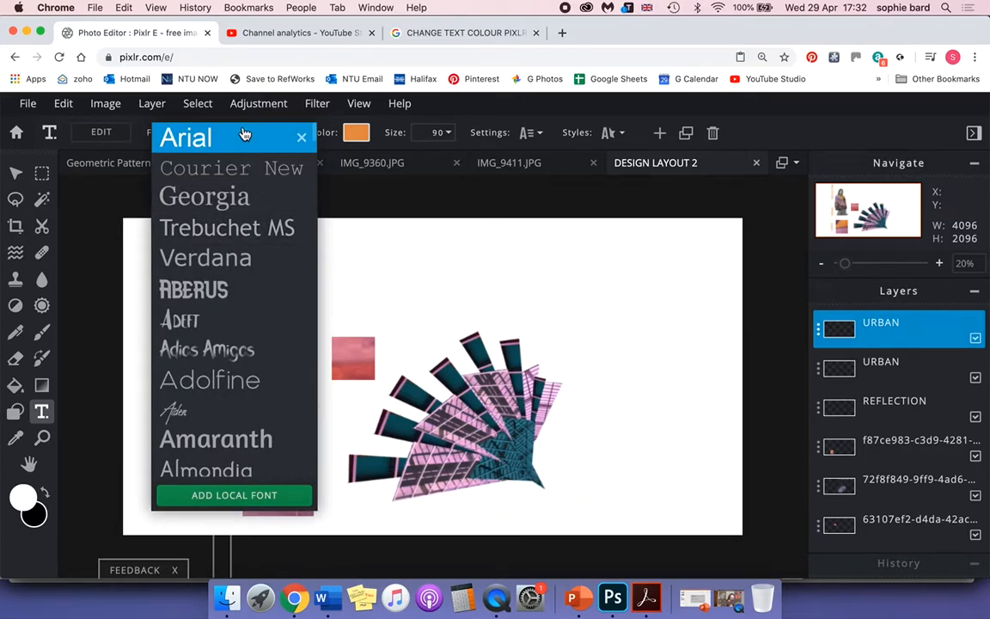
left_click(216, 460)
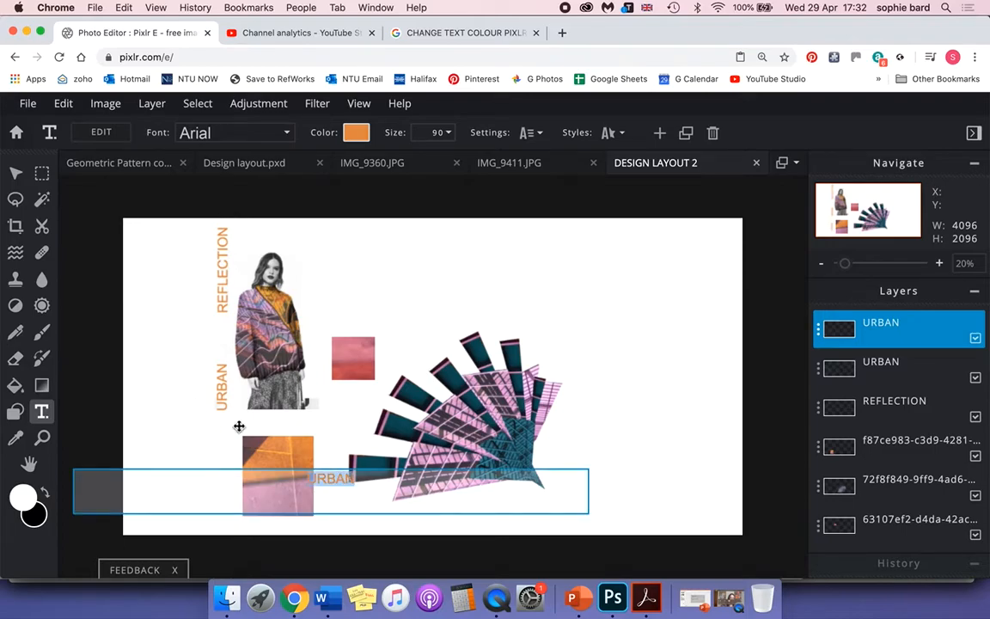
left_click(249, 137)
left_click(250, 137)
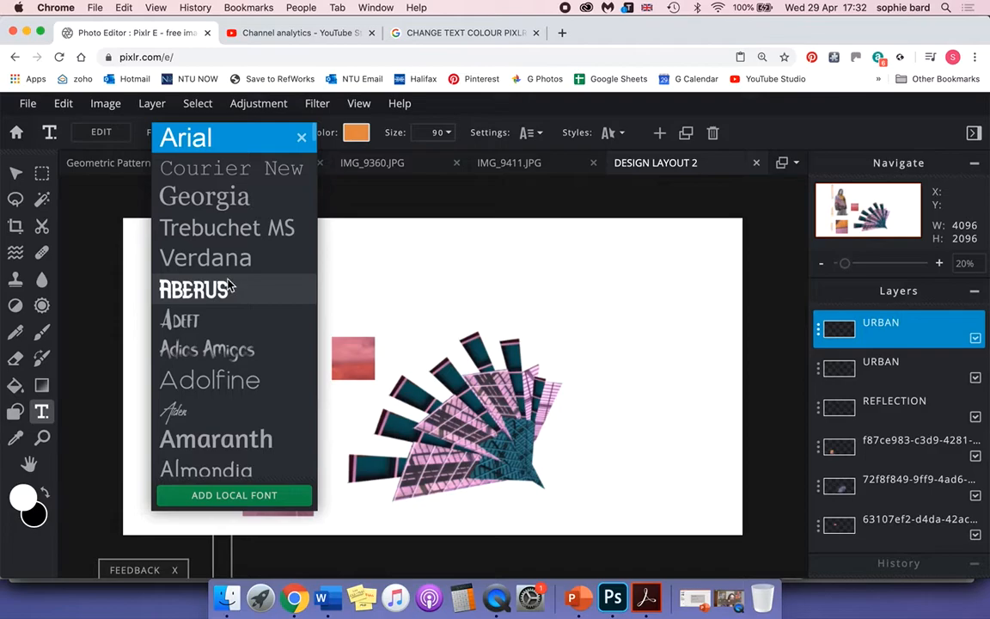
left_click(229, 286)
- Browse the available fonts, try Verdana on the lowest "URBAN" label, and set it back to Arial
left_click(241, 137)
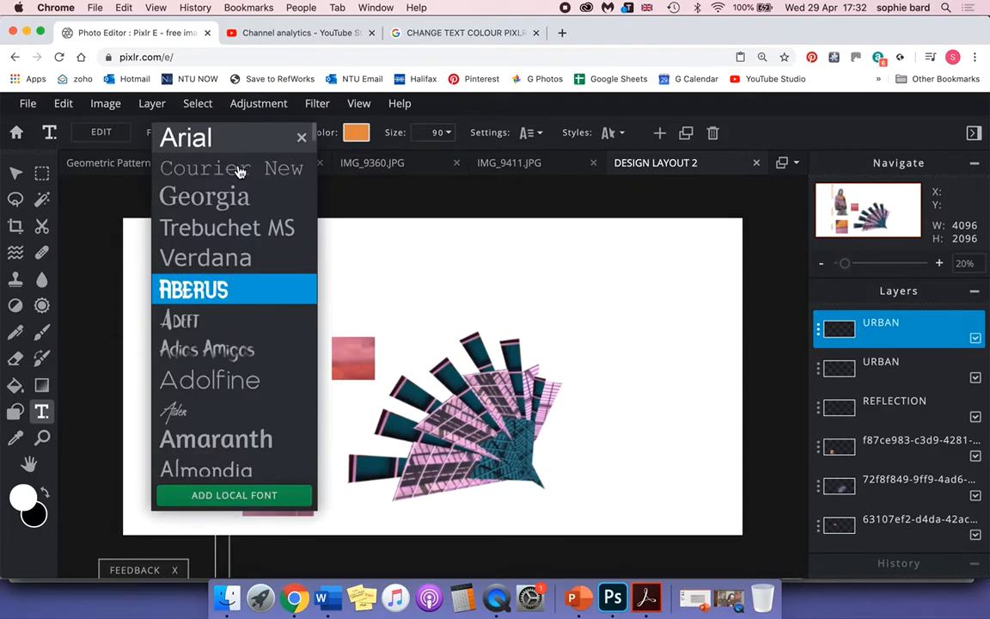
scroll(242, 403, "down", 2)
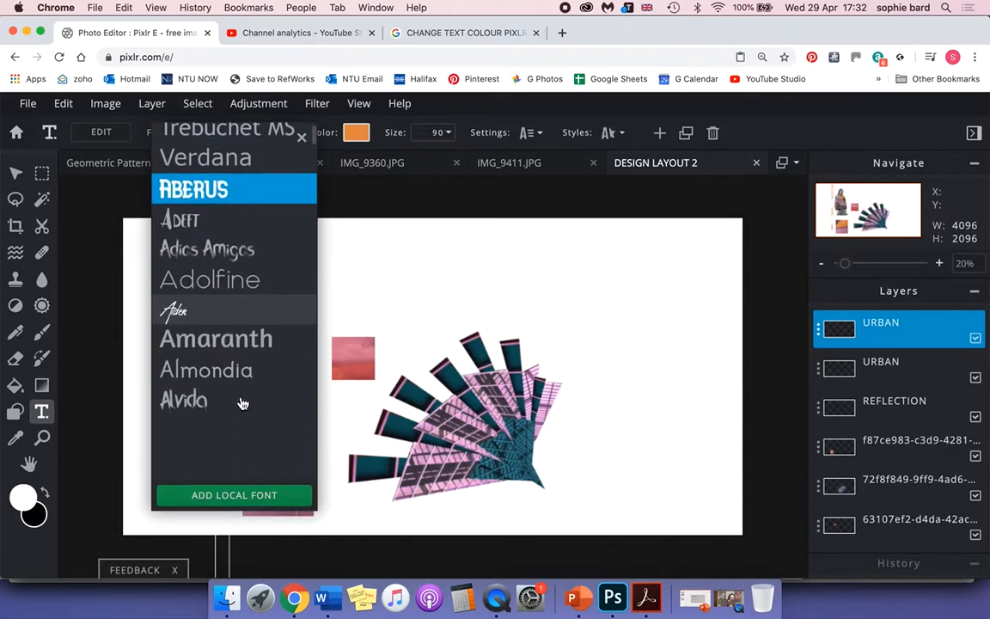
scroll(242, 403, "down", 3)
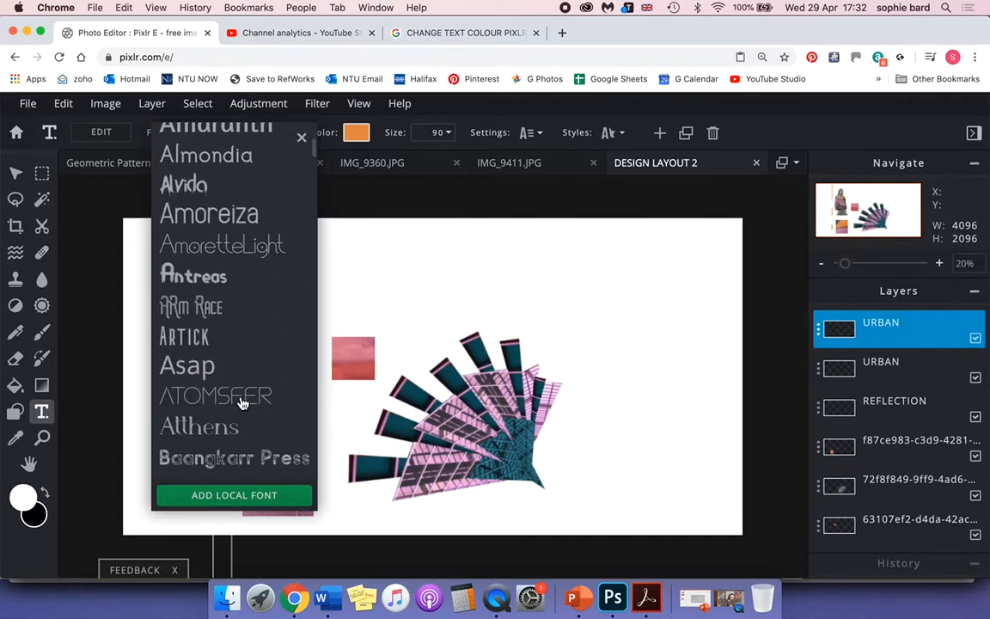
scroll(242, 403, "up", 4)
left_click(237, 260)
left_click(225, 135)
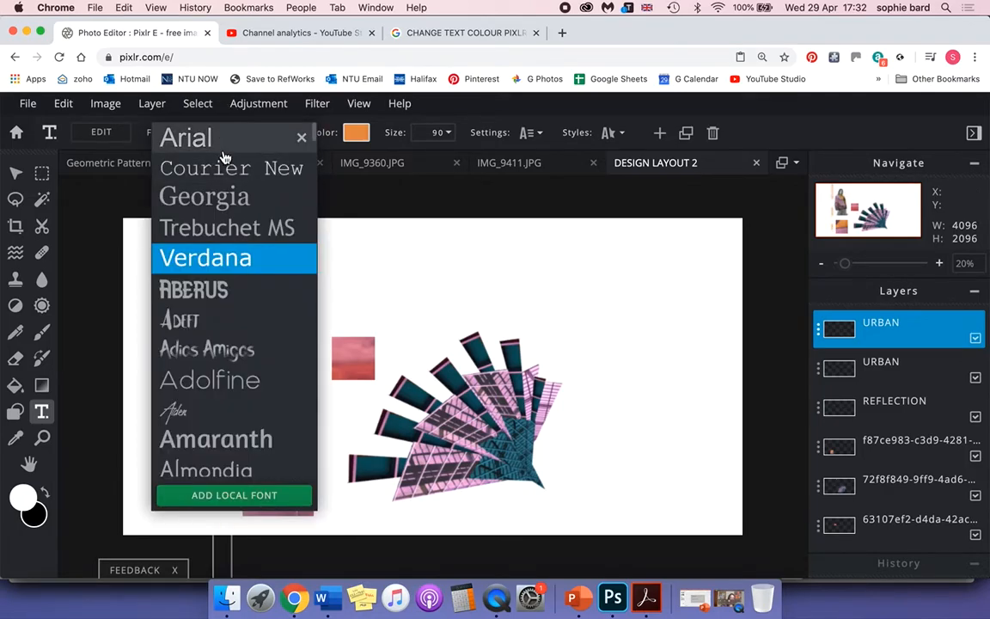
left_click(221, 138)
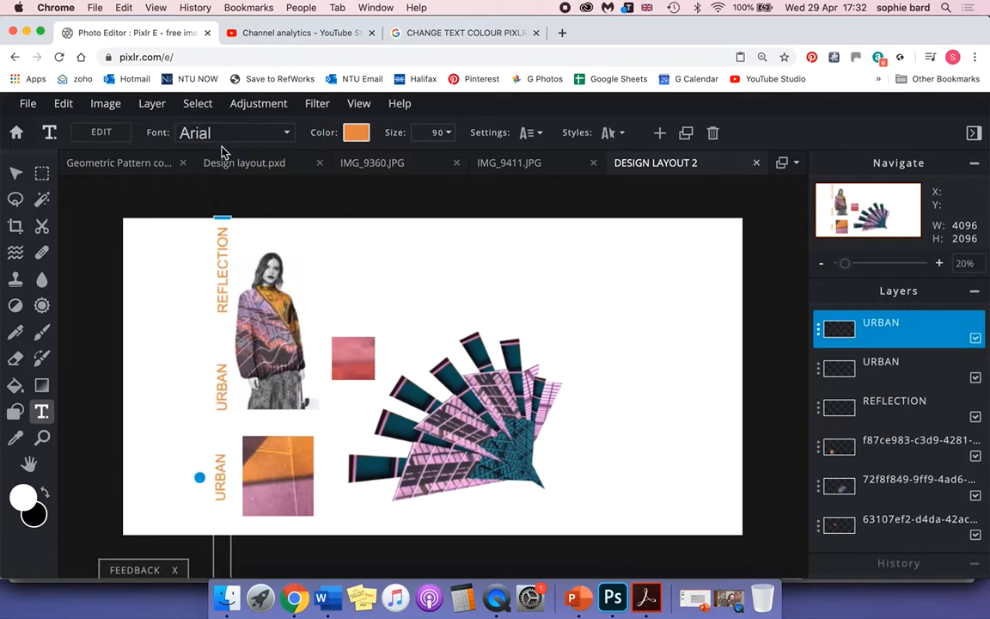
- Reduce the font size of the lowest "URBAN" label to 77
left_click(446, 134)
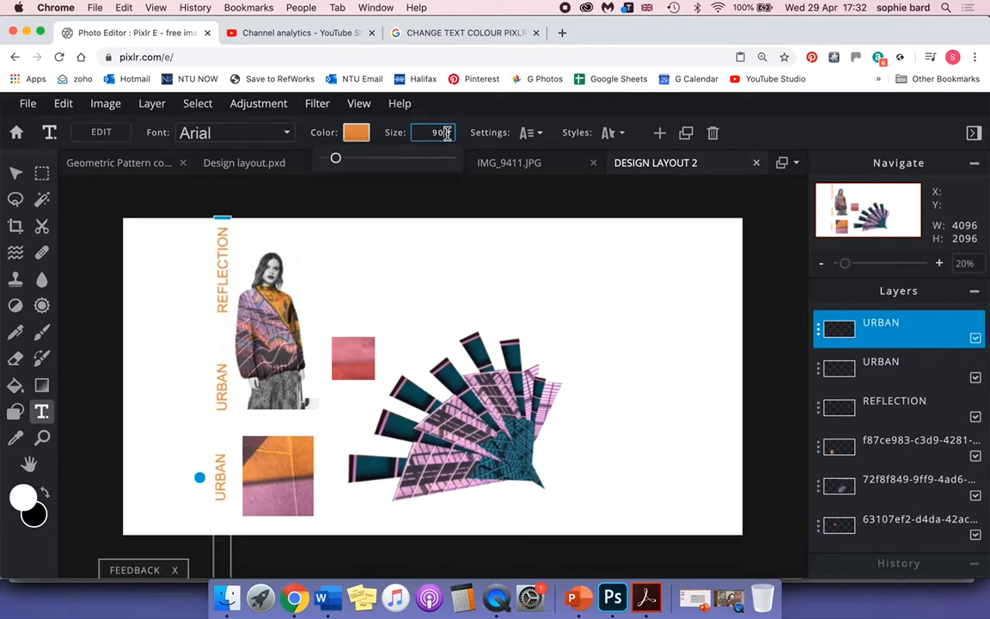
left_click(340, 160)
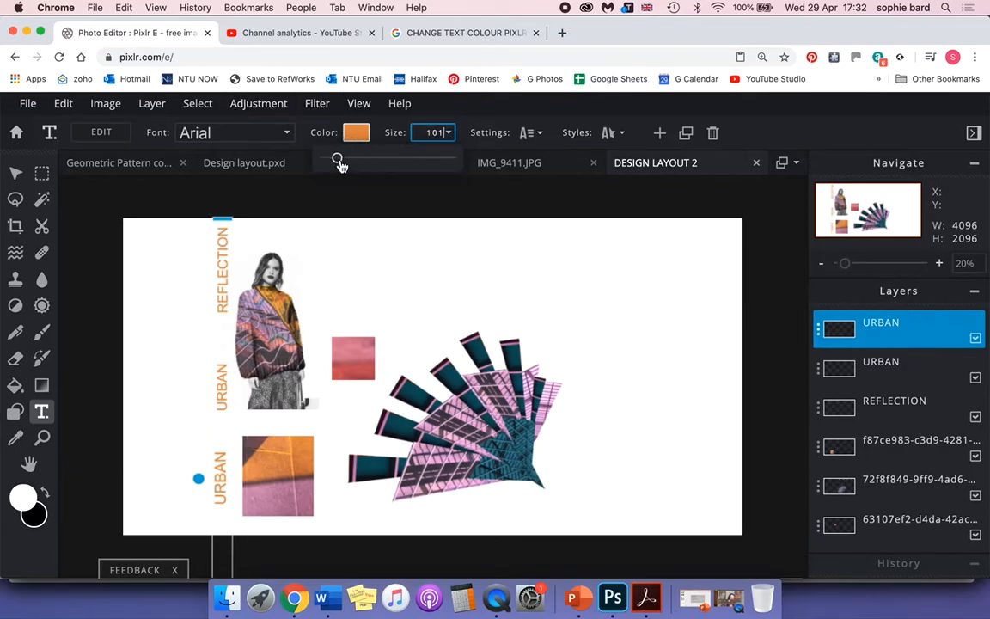
left_click_drag(340, 165, 336, 165)
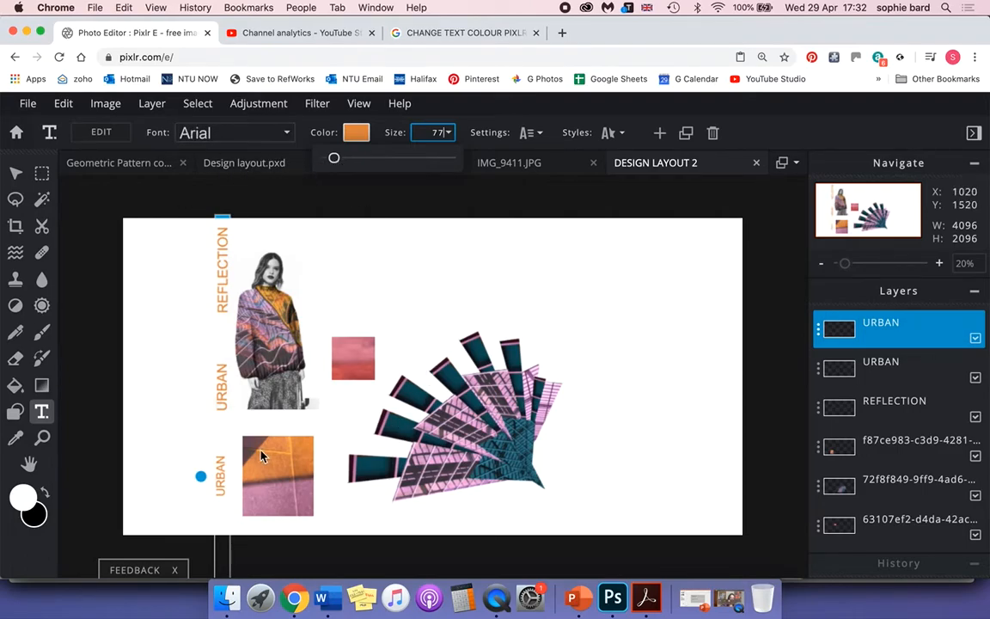
left_click(778, 130)
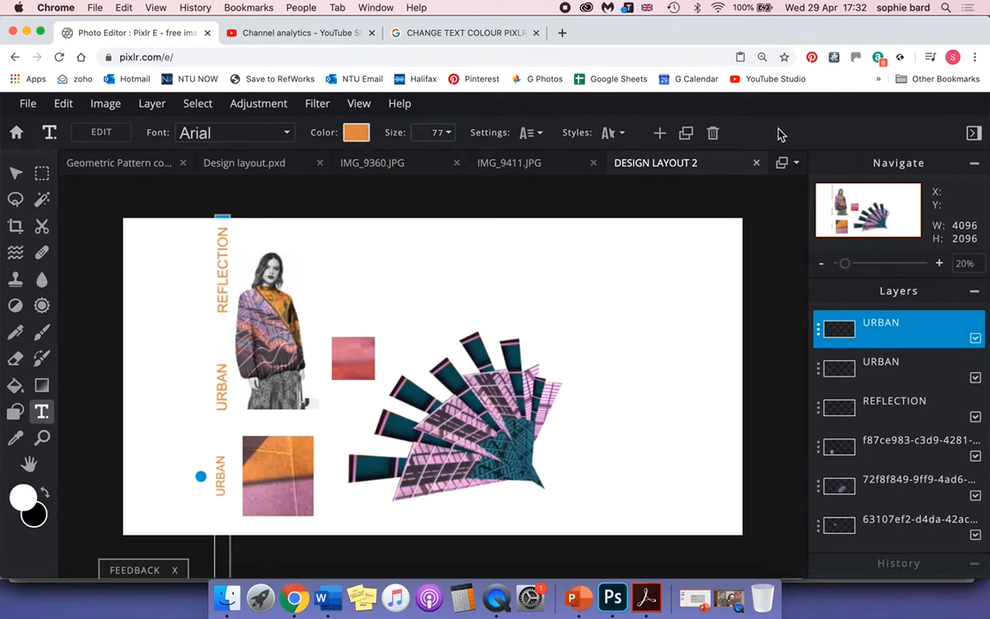
- Restore the minimised image window to view it
left_click(729, 599)
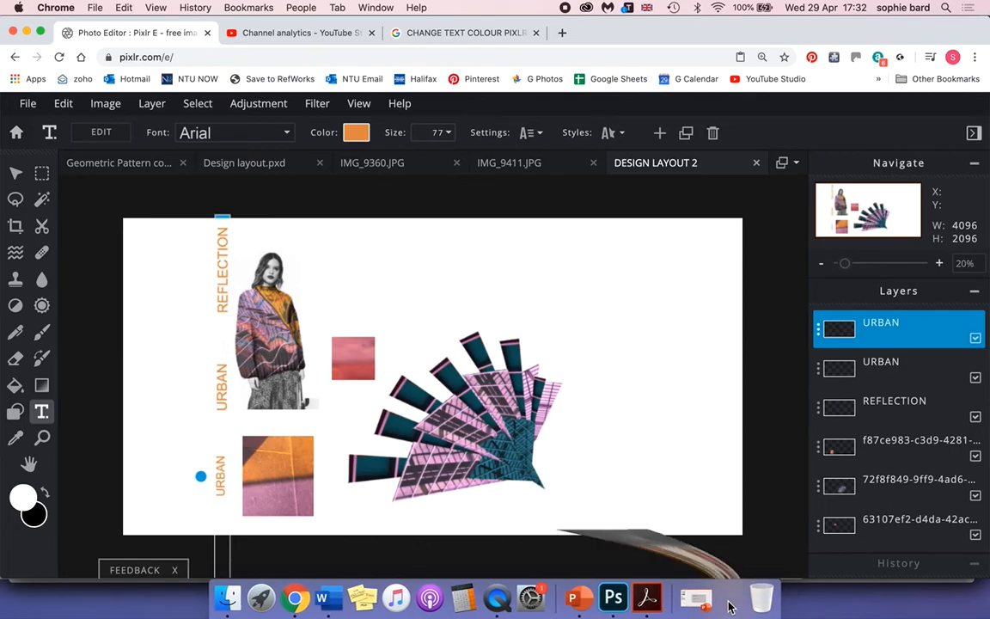